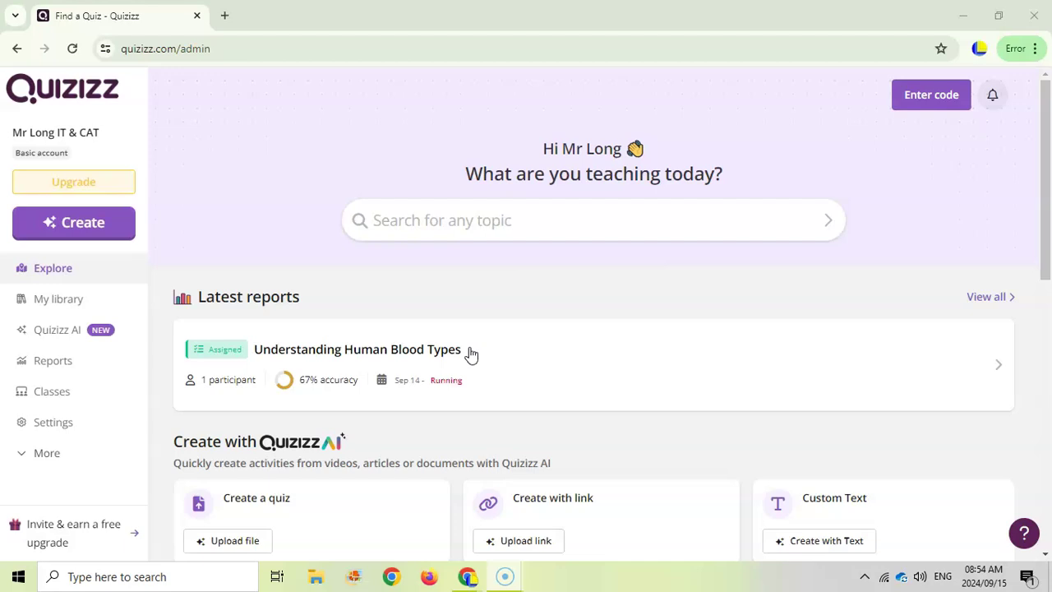
left_click(66, 348)
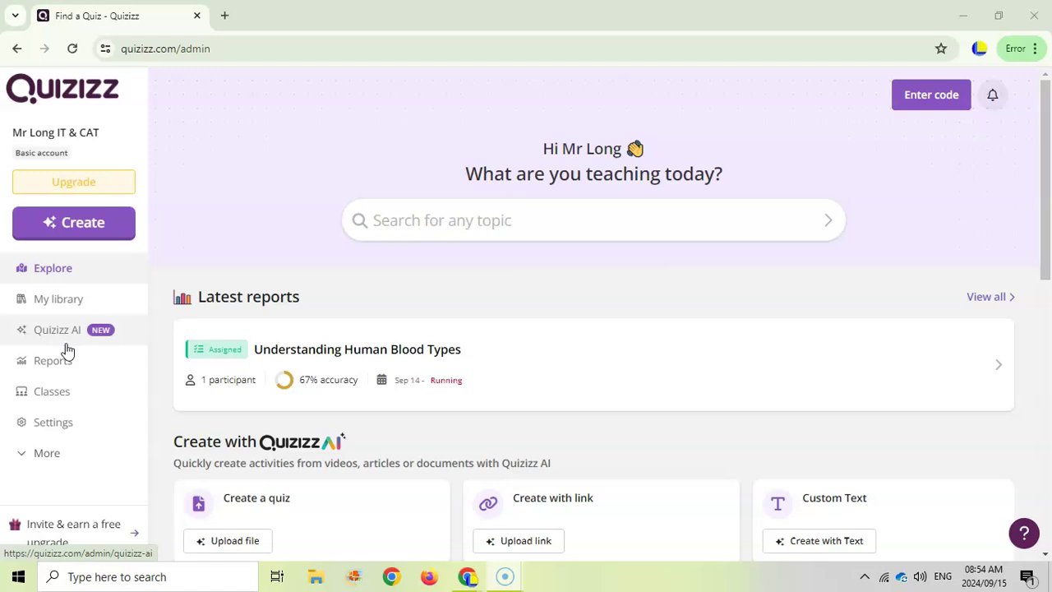
left_click(81, 359)
left_click(220, 253)
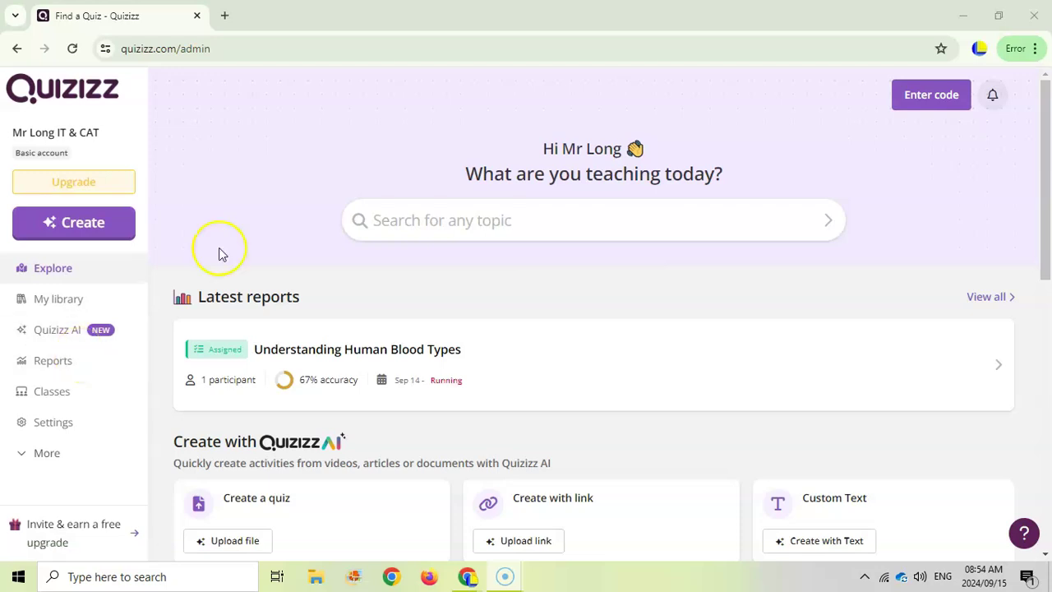
Start creating a new activity of the Quiz type
left_click(80, 228)
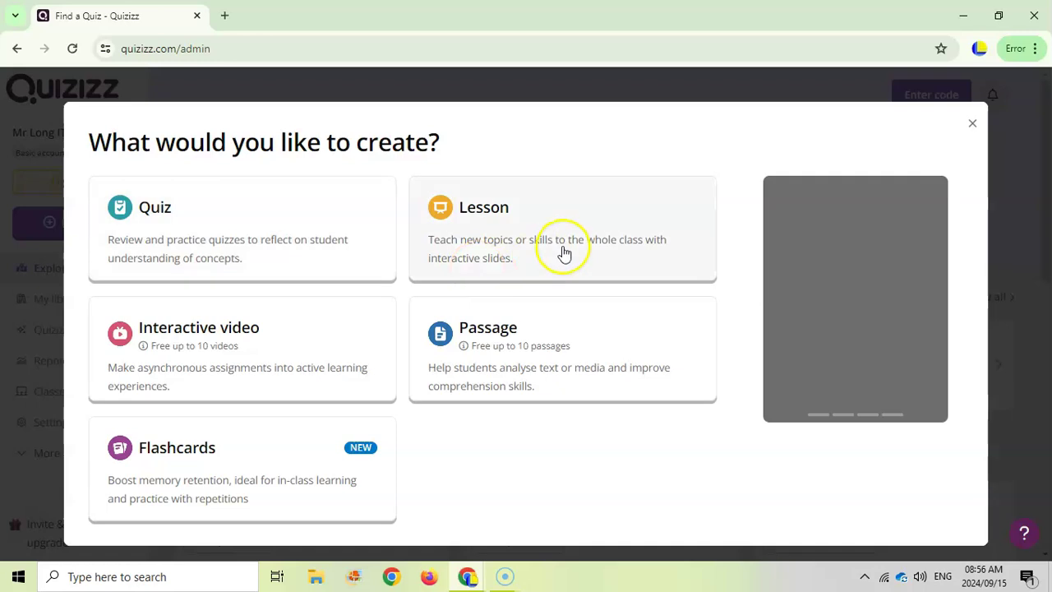
left_click(214, 227)
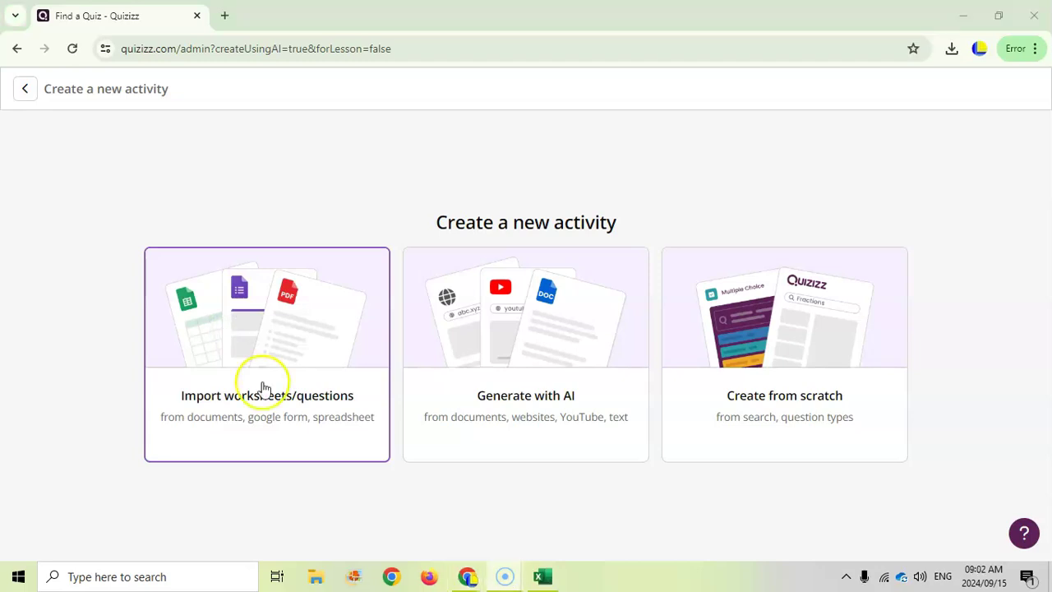
Go to the spreadsheet import option for worksheets and examine the sample question template in Excel, closing it when finished
left_click(263, 382)
left_click(951, 156)
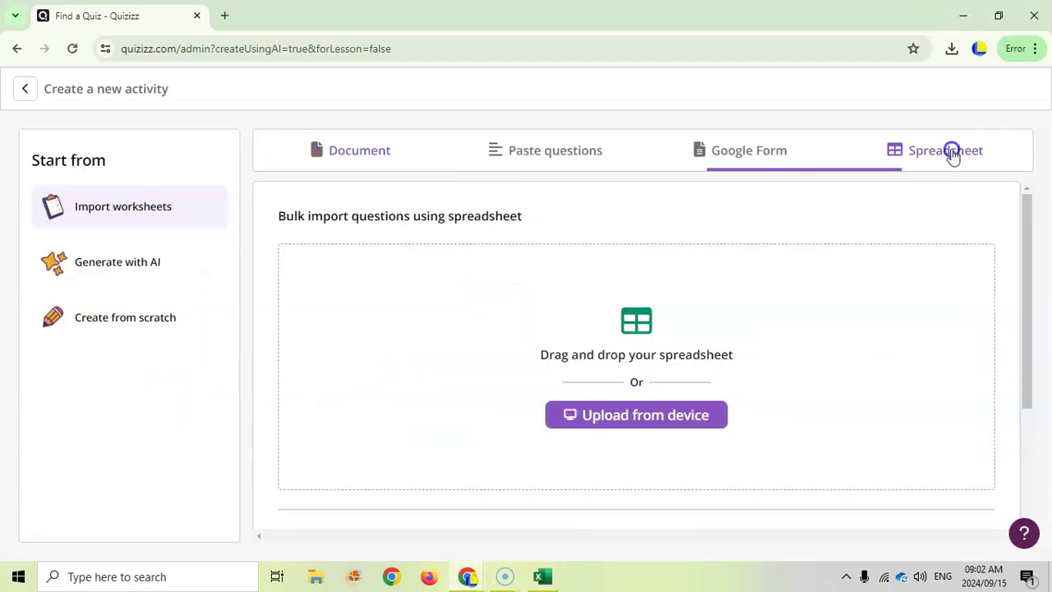
scroll(747, 394, "down", 2)
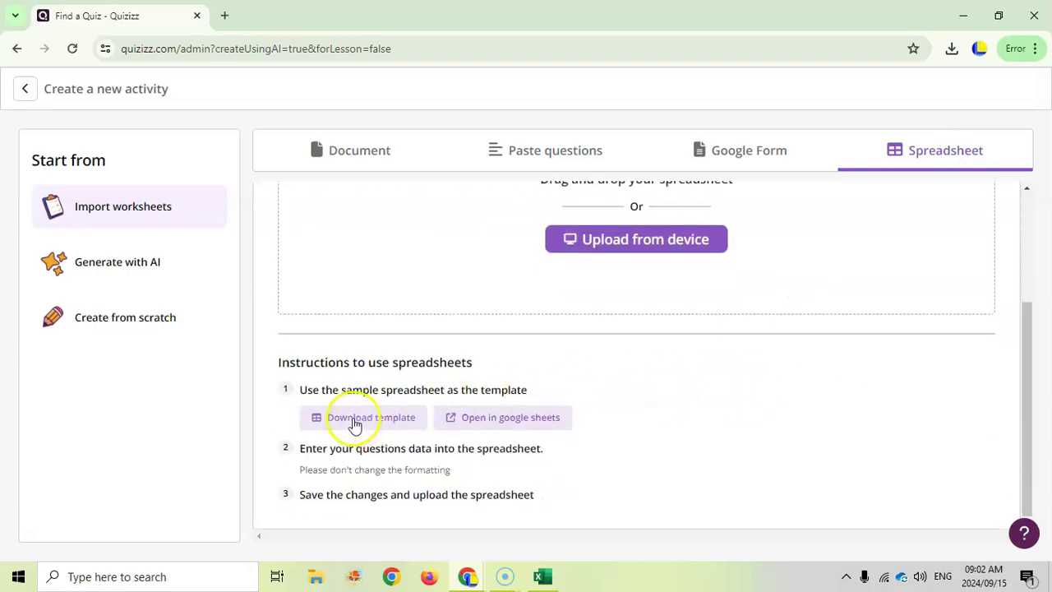
left_click(542, 576)
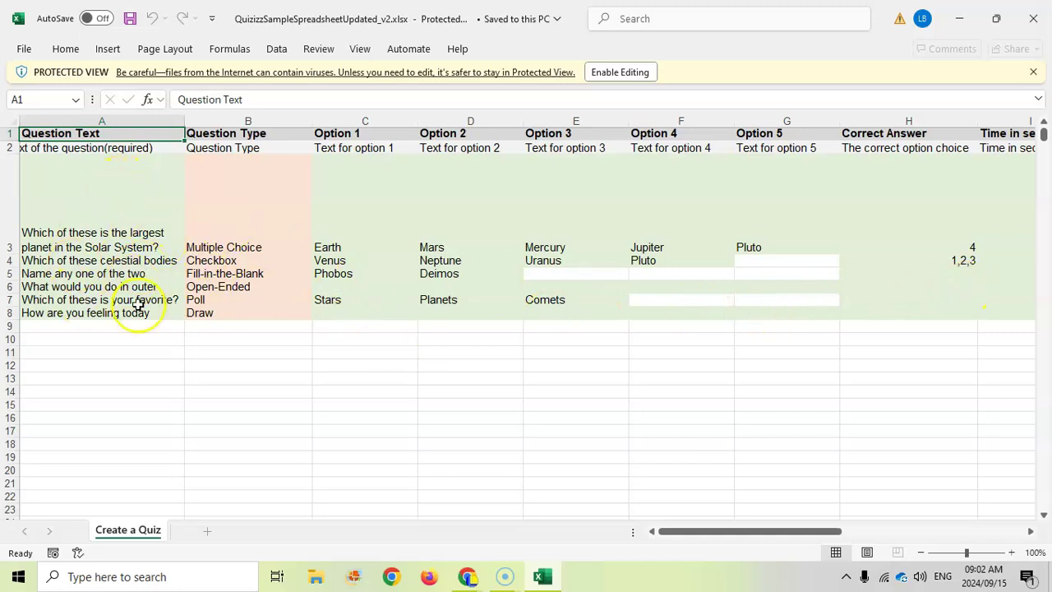
left_click(1034, 25)
Choose to create the quiz from scratch and review the available question types, including the interactive and mathematics ones
left_click(108, 321)
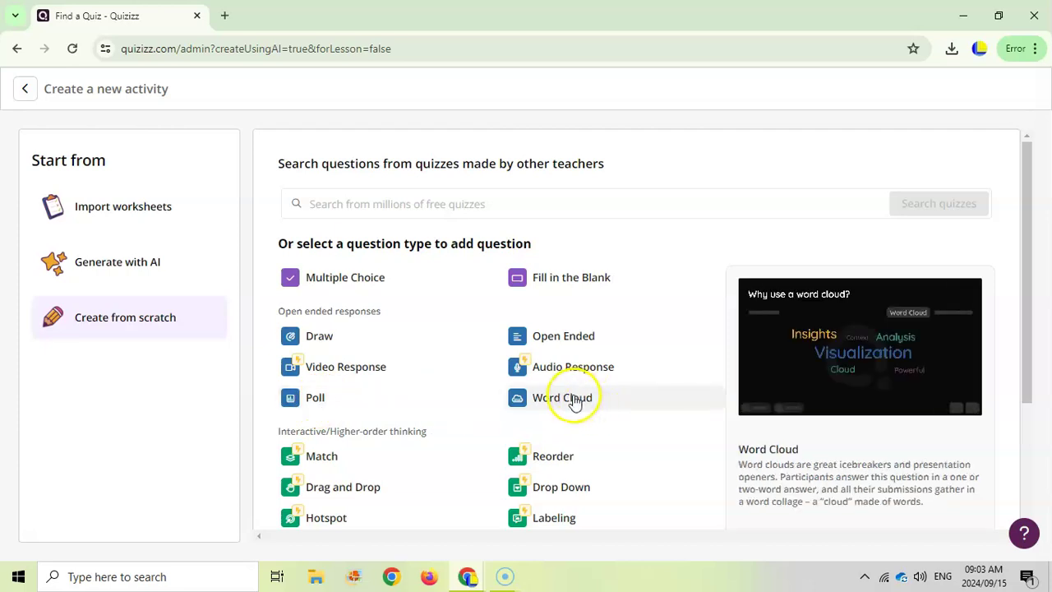
scroll(575, 401, "down", 1)
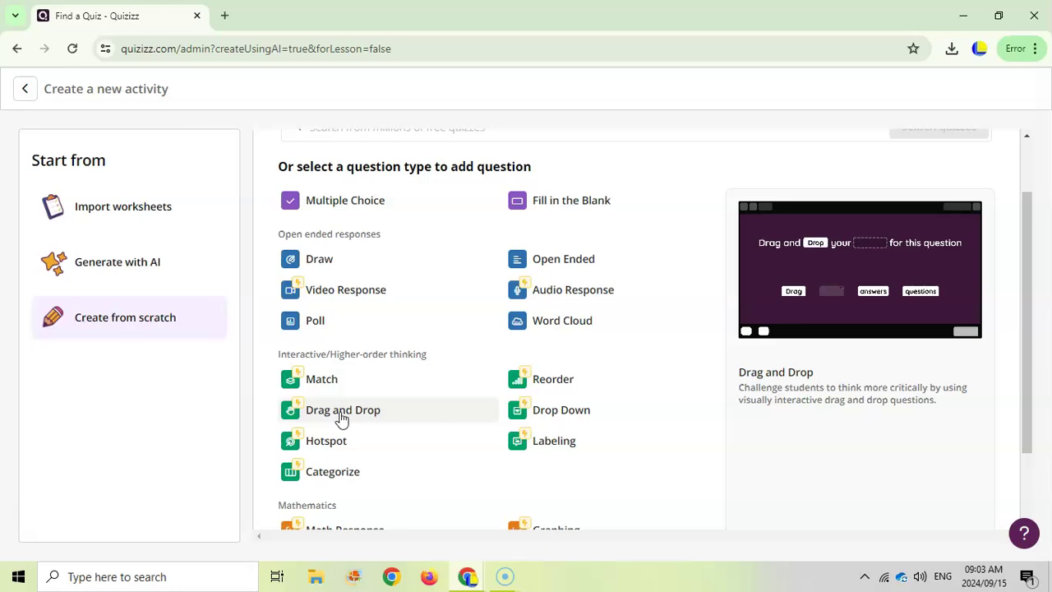
left_click(549, 415)
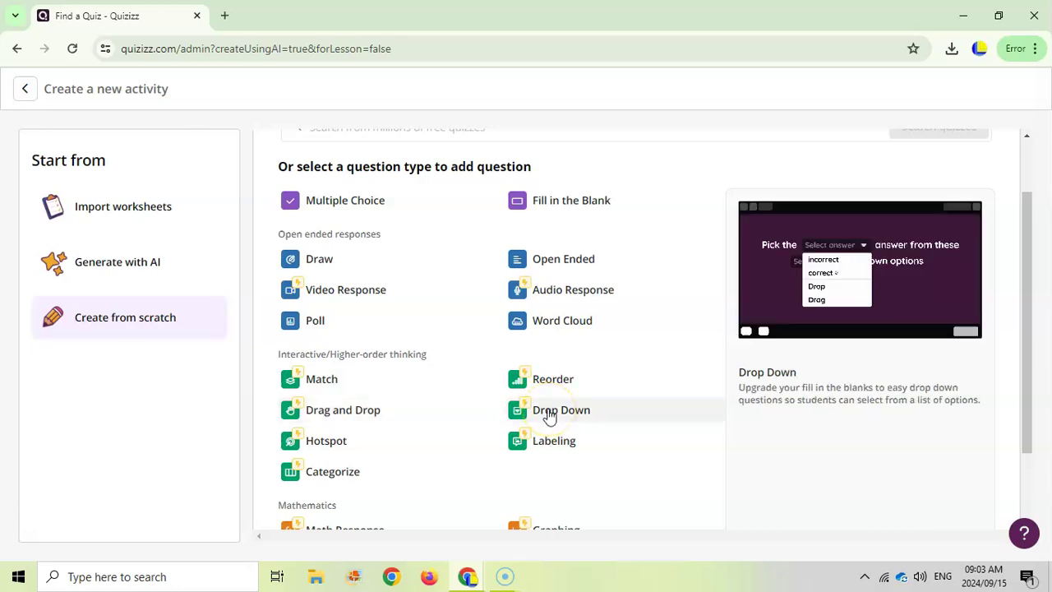
left_click(329, 446)
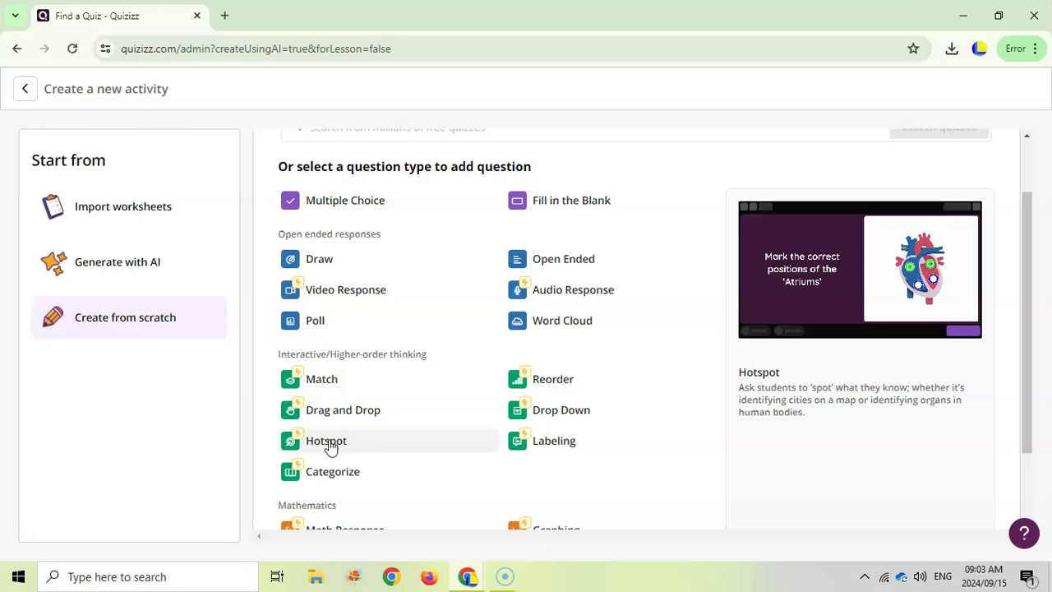
left_click(557, 443)
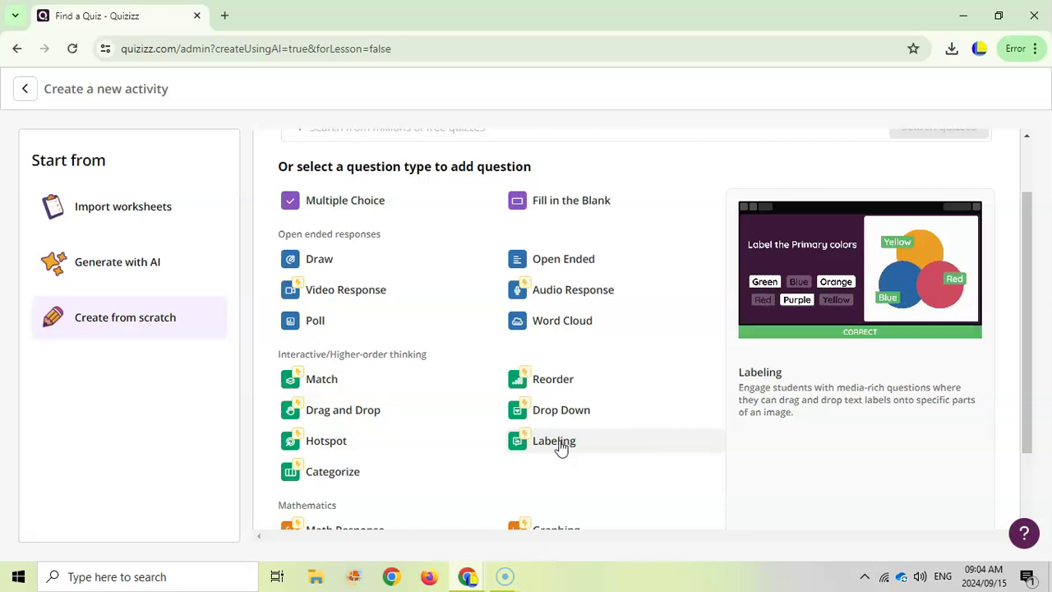
left_click(351, 469)
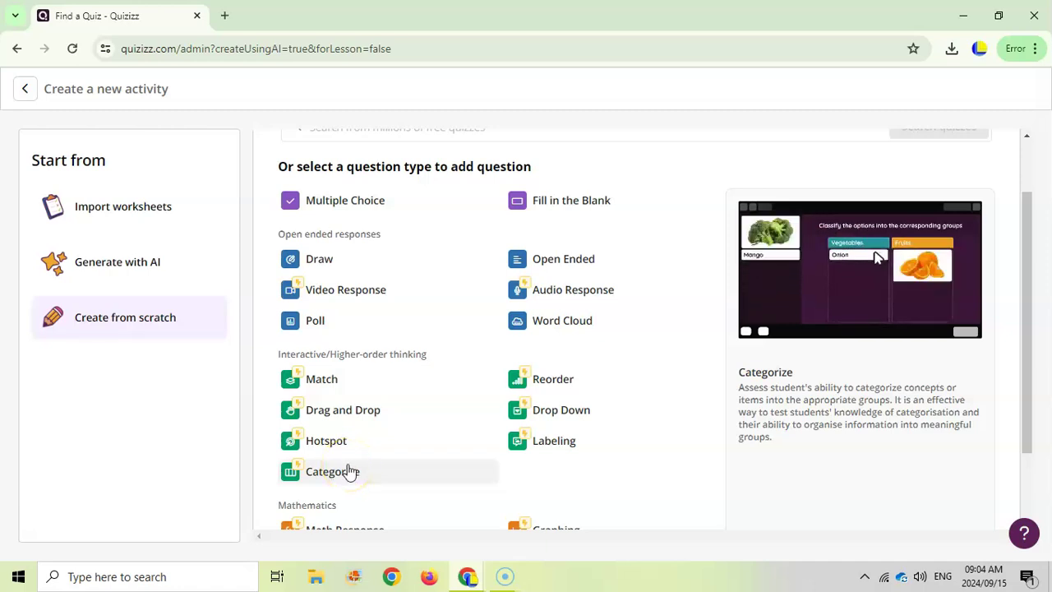
scroll(350, 470, "down", 1)
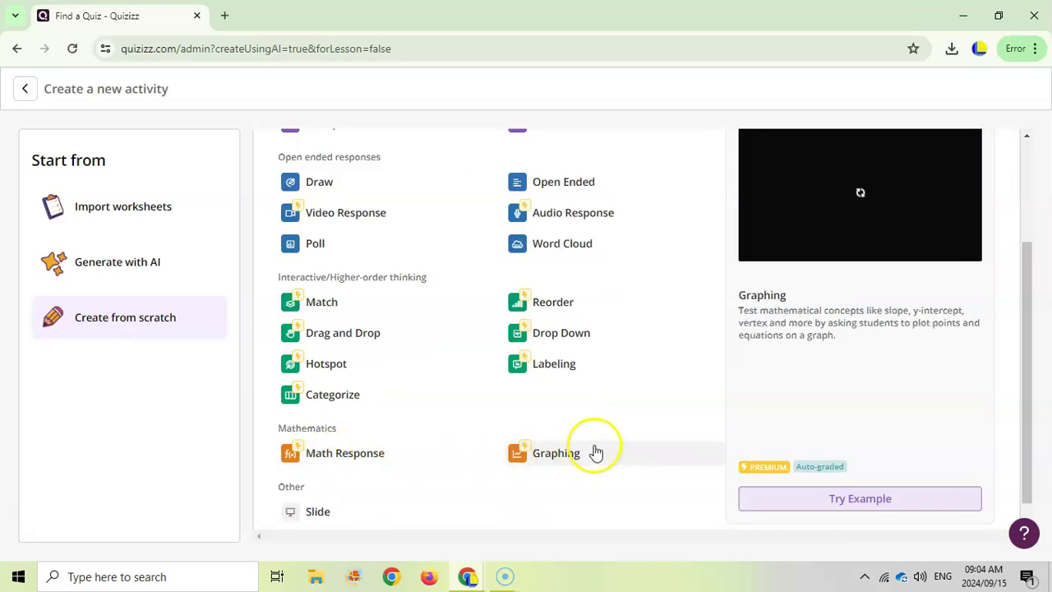
scroll(436, 485, "up", 2)
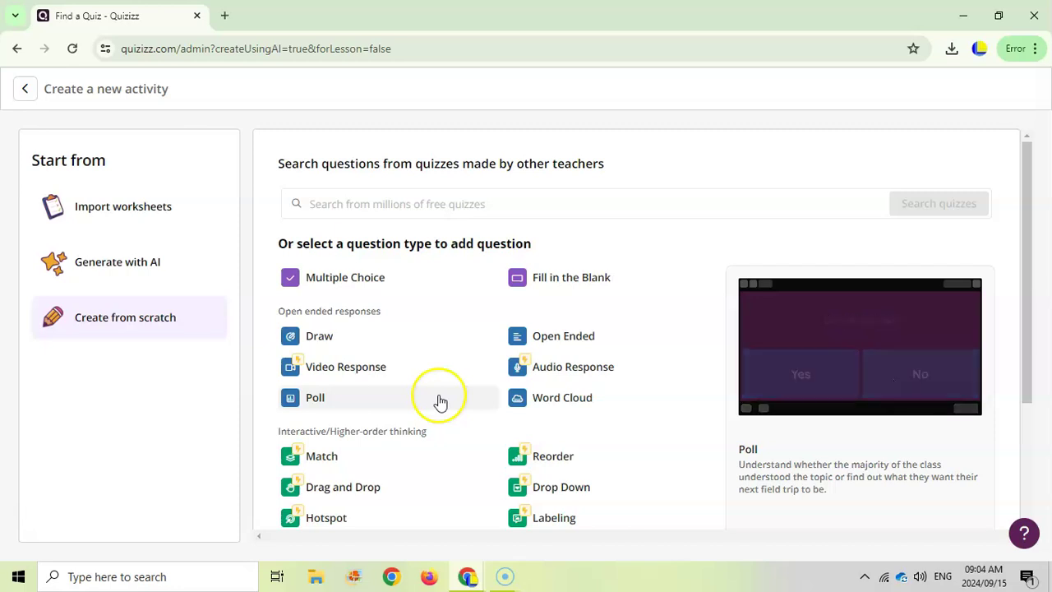
Add a Multiple Choice question "What element has the atomic number 18?" with the options Boron, Carbon, Argon and Radon
left_click(359, 280)
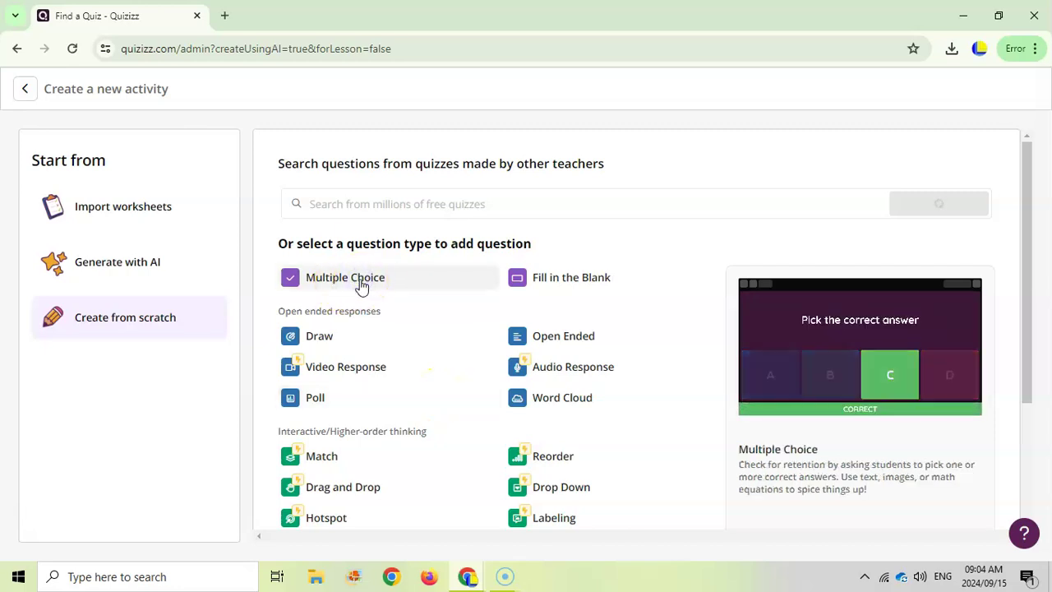
left_click(509, 285)
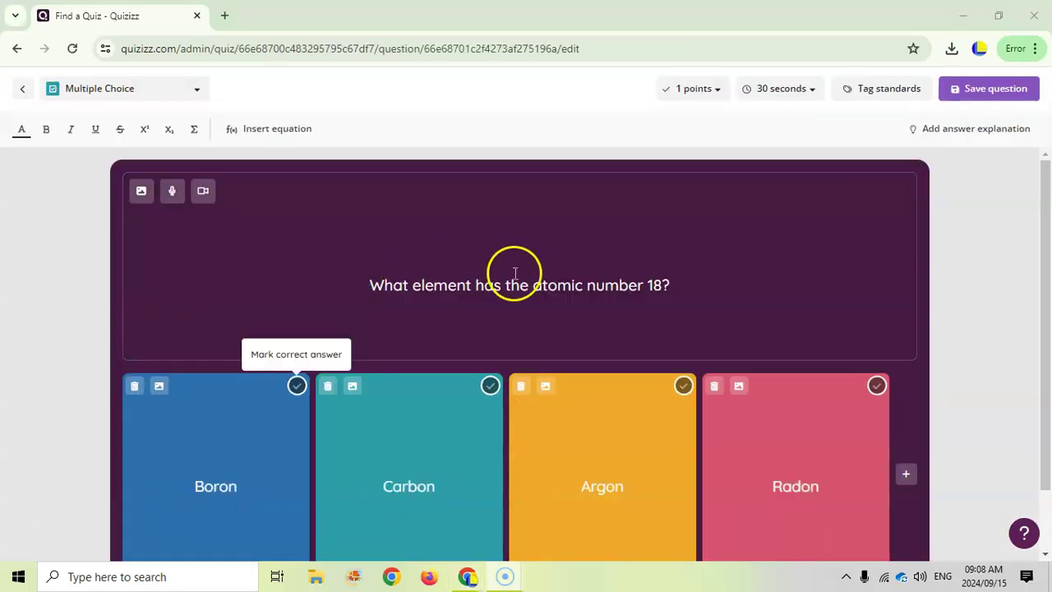
left_click(611, 276)
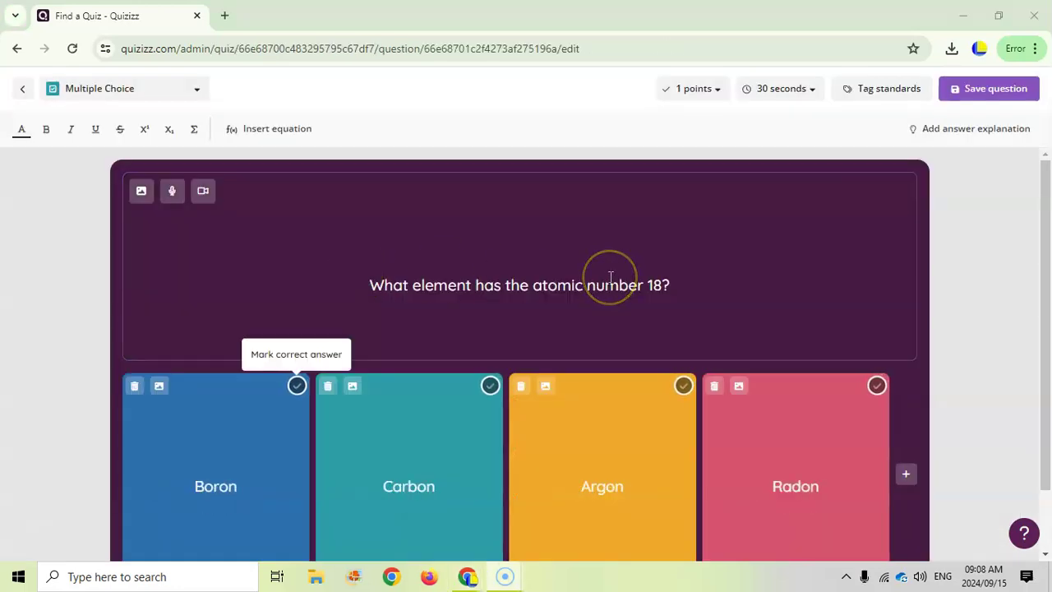
left_click(481, 303)
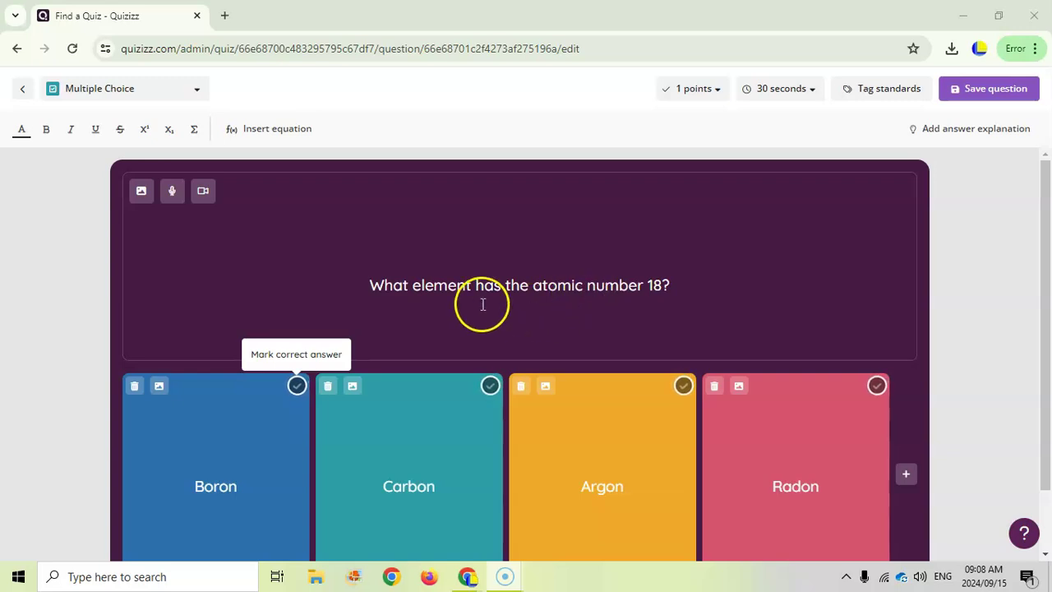
left_click(627, 291)
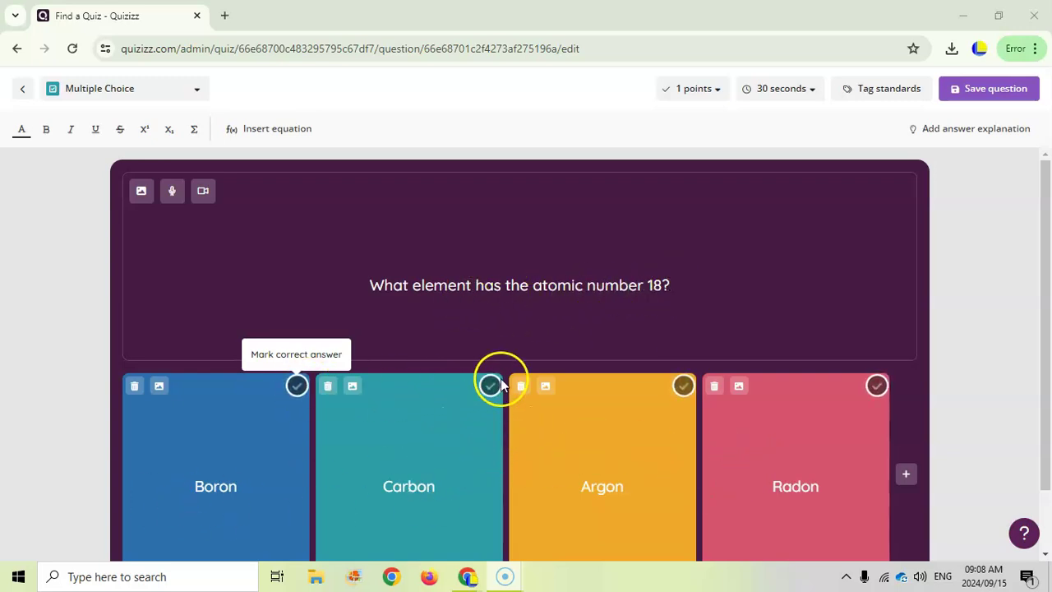
Mark Argon as the correct answer and save the question
left_click(683, 386)
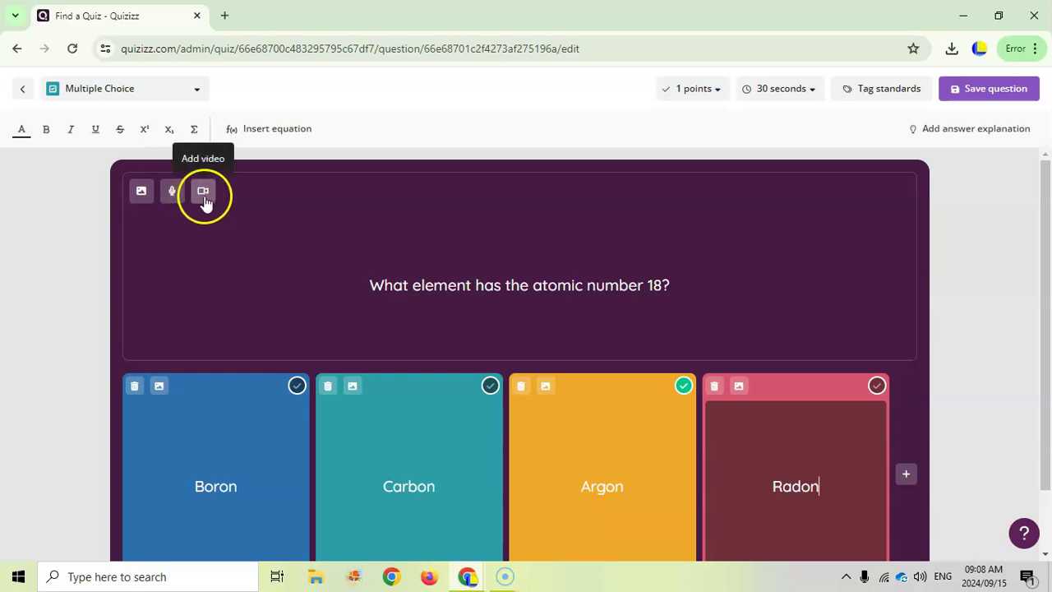
scroll(250, 402, "down", 1)
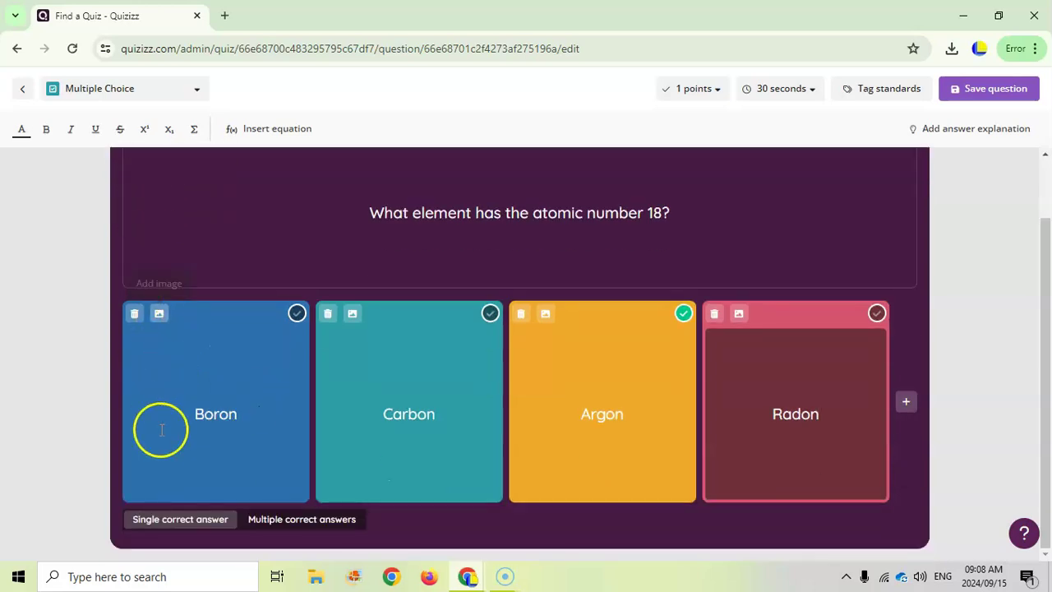
scroll(228, 433, "up", 1)
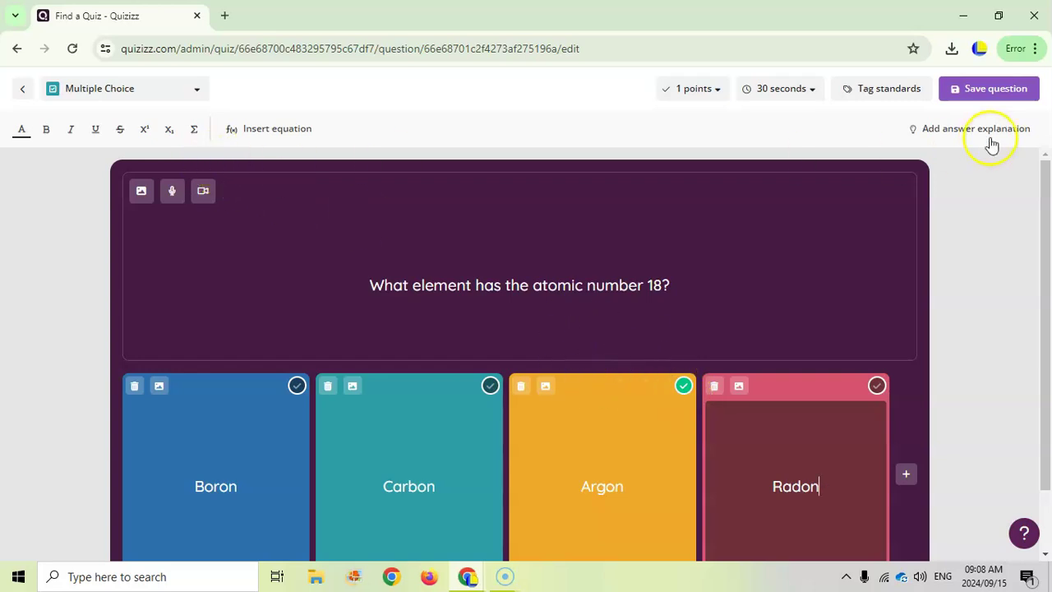
left_click(995, 92)
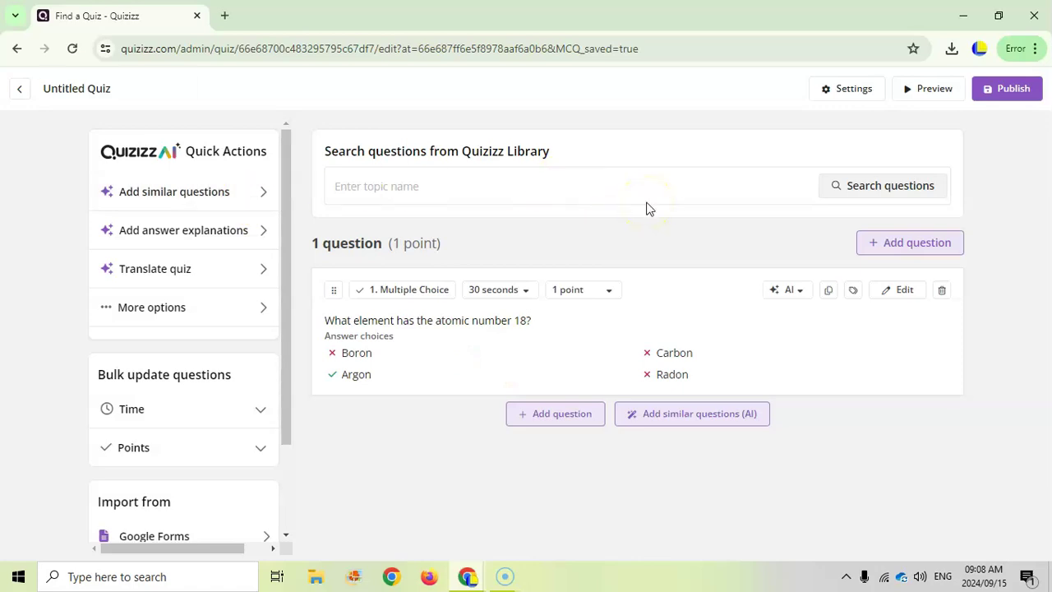
Name the quiz "Science Quiz on elements" and set its subject to Science and its grade to 9th Grade
left_click(81, 92)
type("Science Quiz on elements")
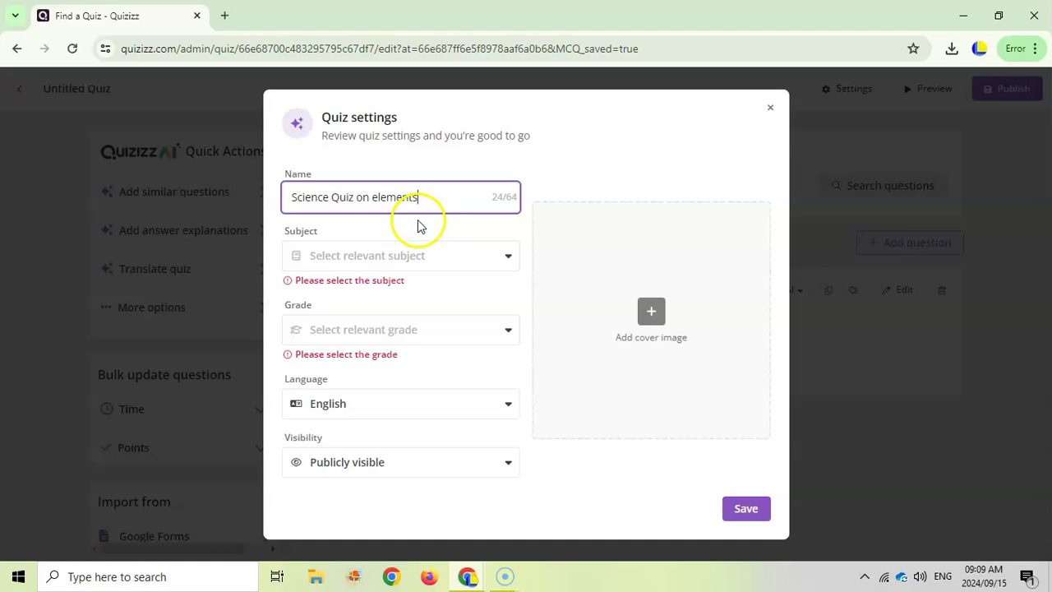
left_click(510, 256)
scroll(419, 331, "down", 1)
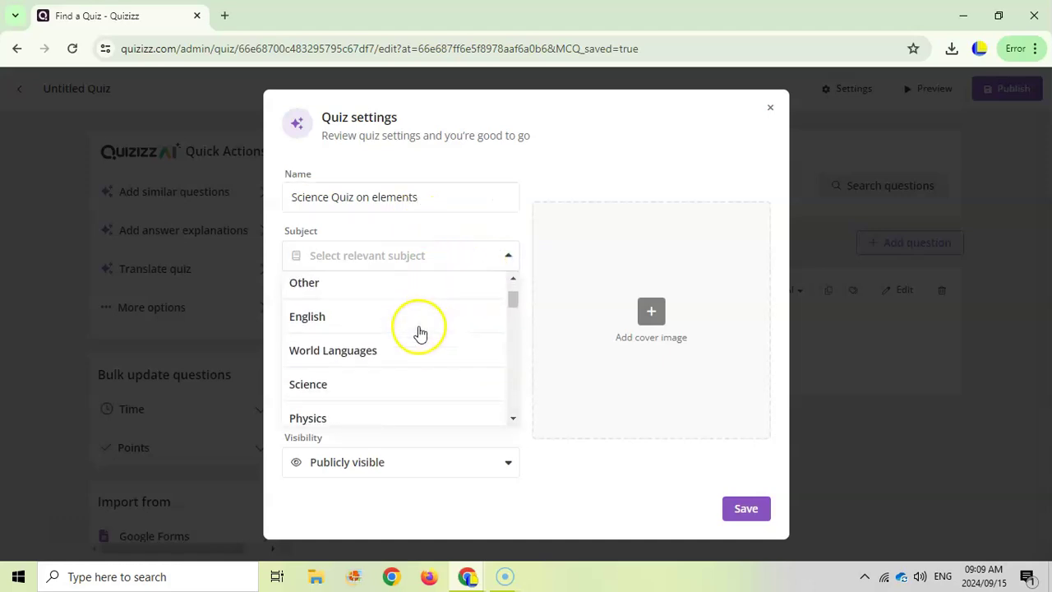
left_click(375, 380)
left_click(509, 323)
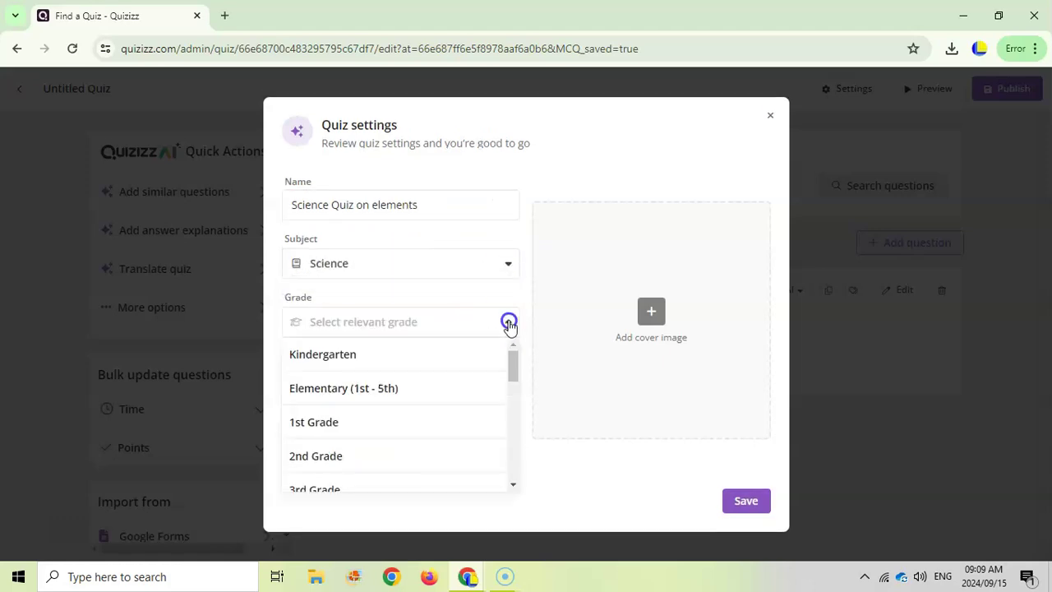
scroll(451, 352, "down", 5)
left_click(354, 378)
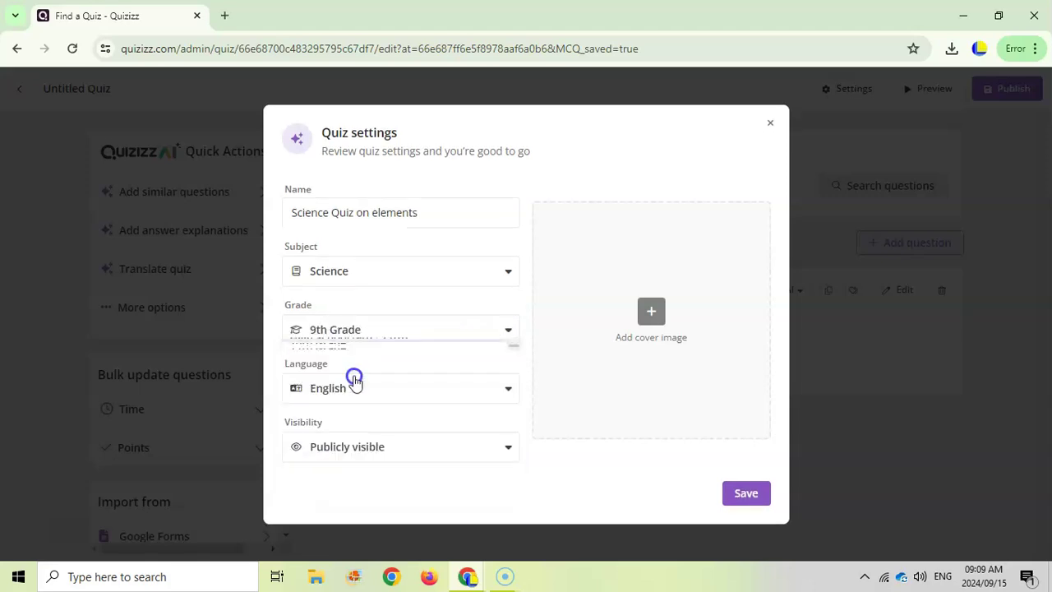
Review the quiz's visibility options and save the quiz settings
left_click(508, 452)
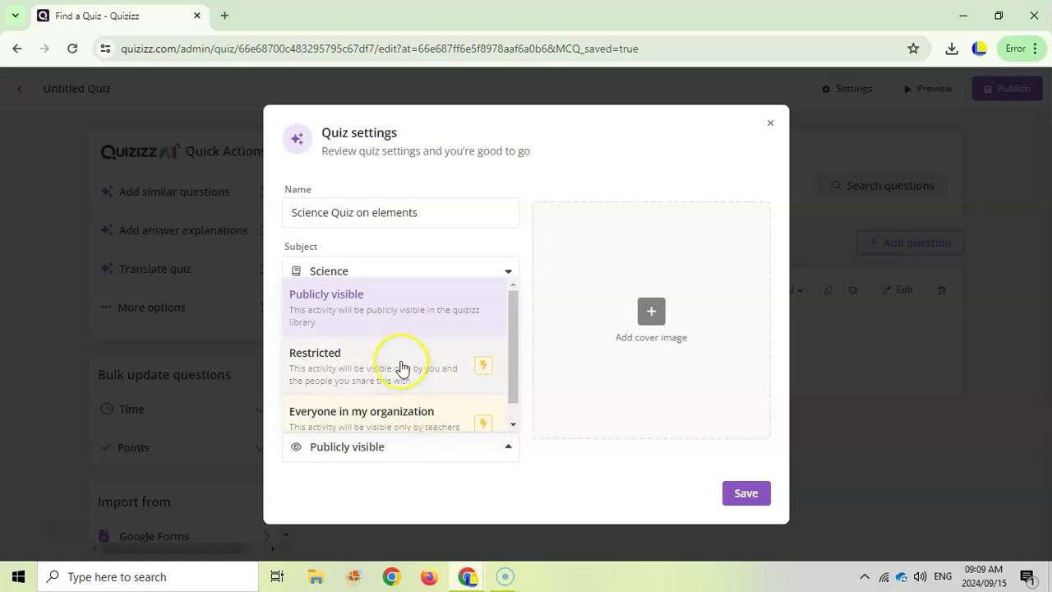
scroll(399, 369, "down", 1)
scroll(419, 352, "up", 1)
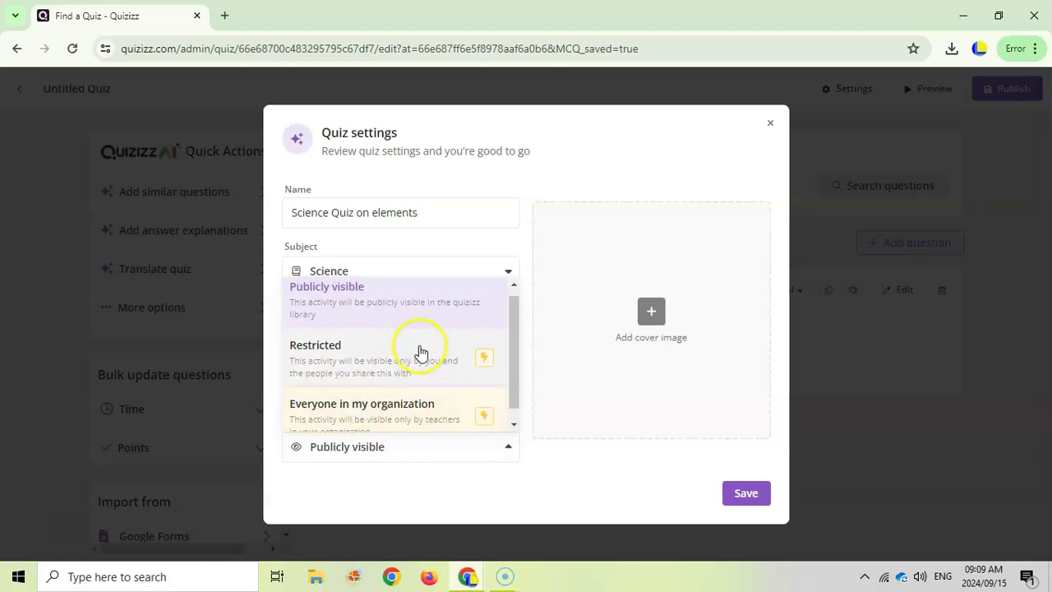
left_click(629, 302)
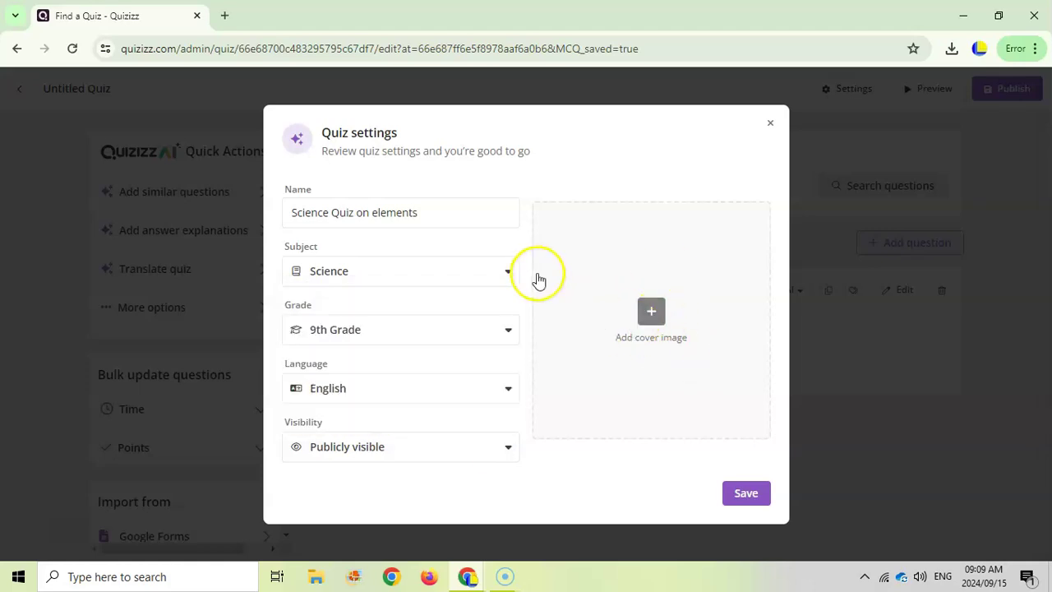
left_click(745, 495)
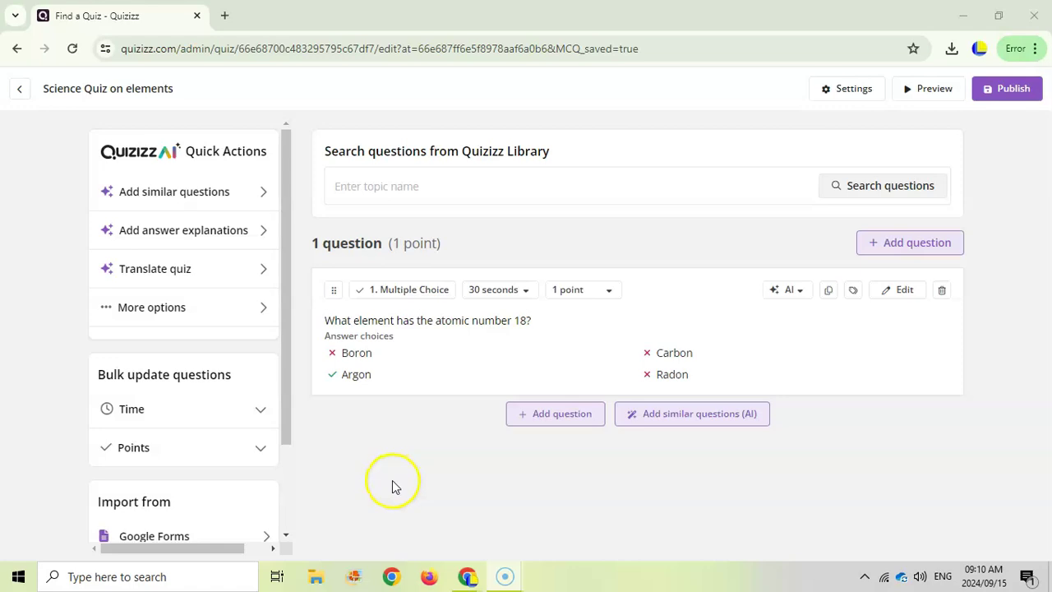
Generate similar questions with Quizizz AI, review the suggestions, and save all three new questions to the quiz
left_click(198, 195)
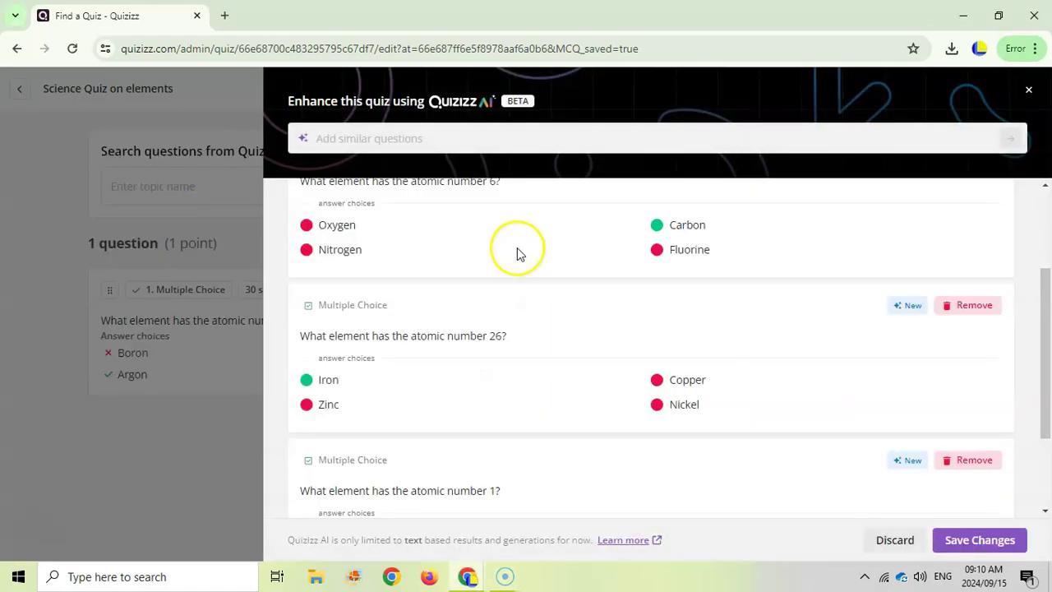
scroll(517, 253, "down", 2)
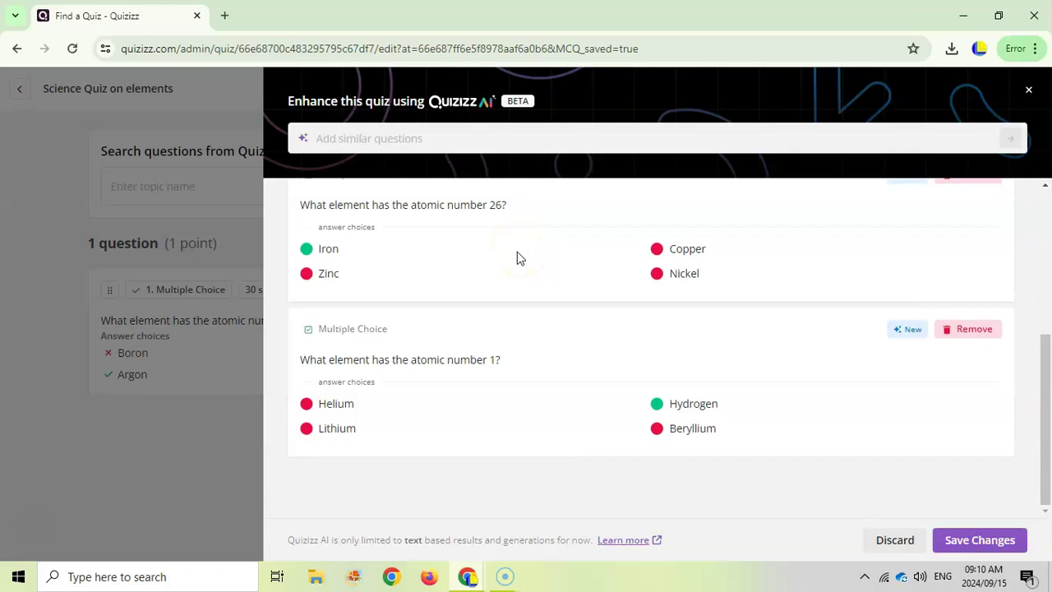
scroll(517, 277, "up", 5)
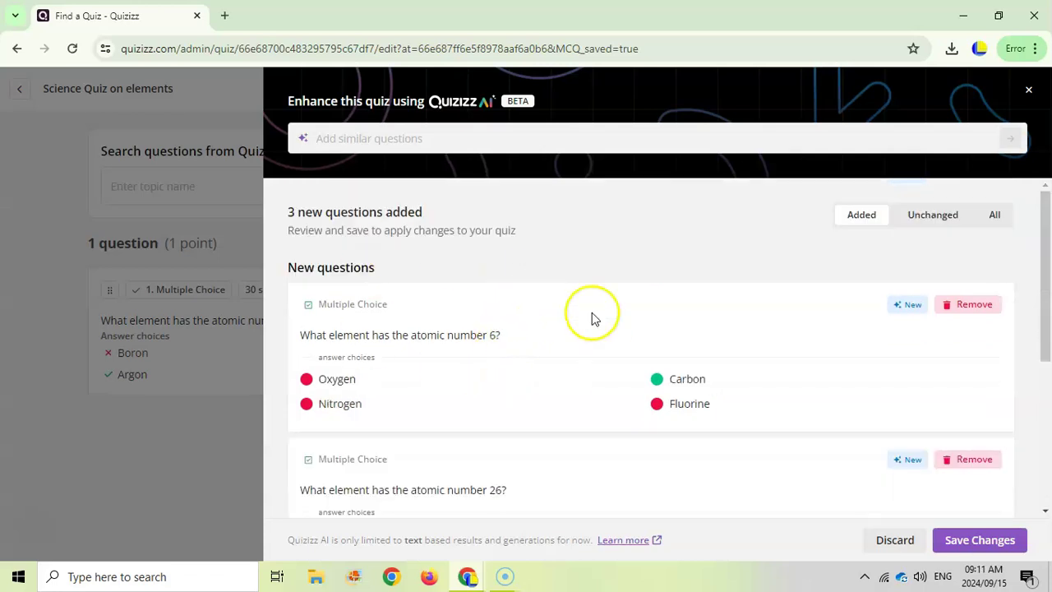
left_click(970, 543)
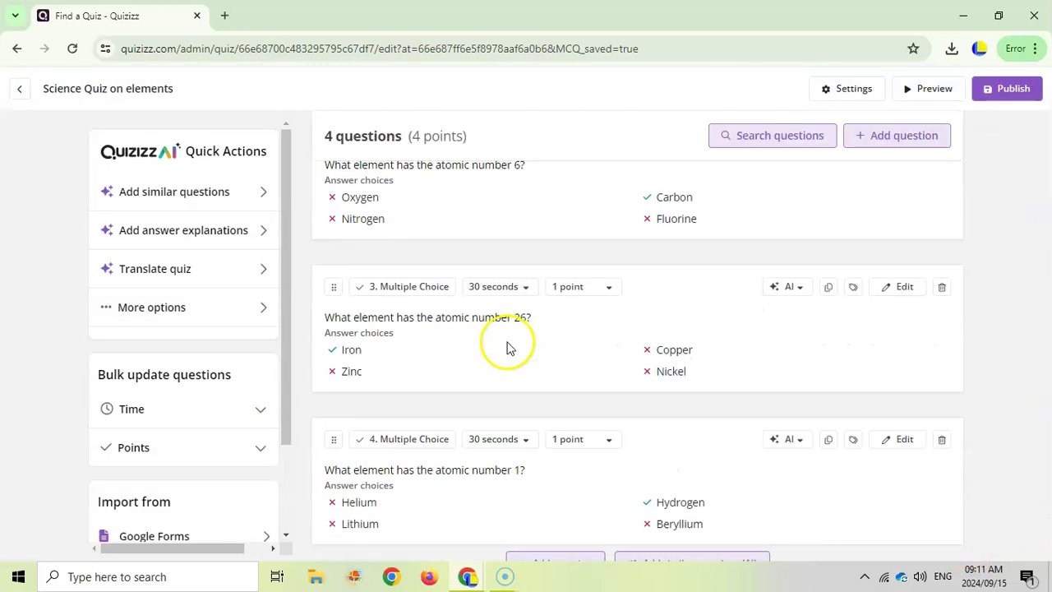
Search the Quizizz Library for "science elements" and add the P and Ar Fill in the Blank questions from "Physical Science elements quiz"
scroll(508, 348, "up", 4)
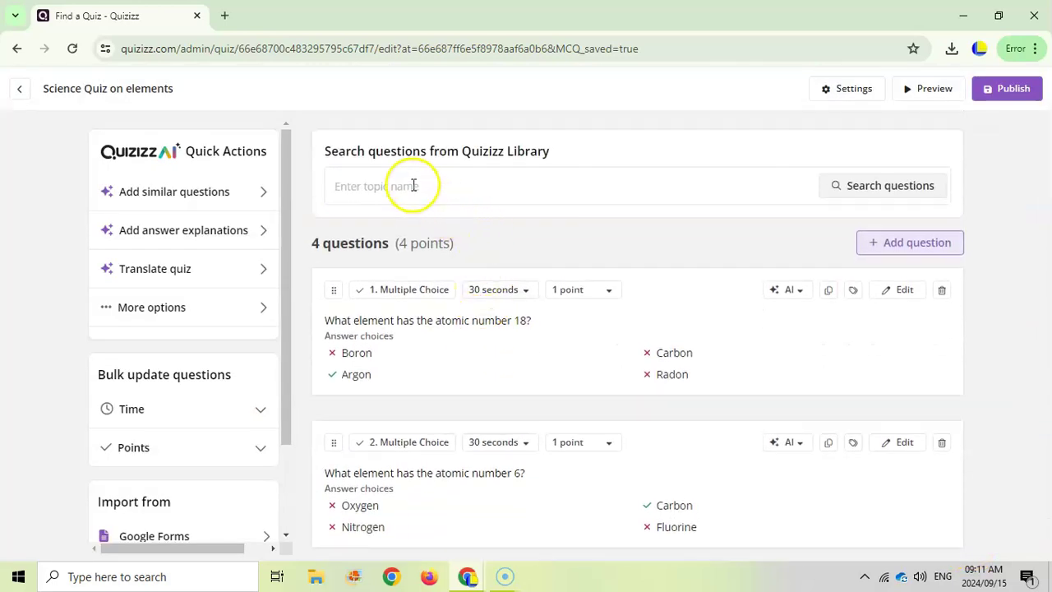
left_click(413, 186)
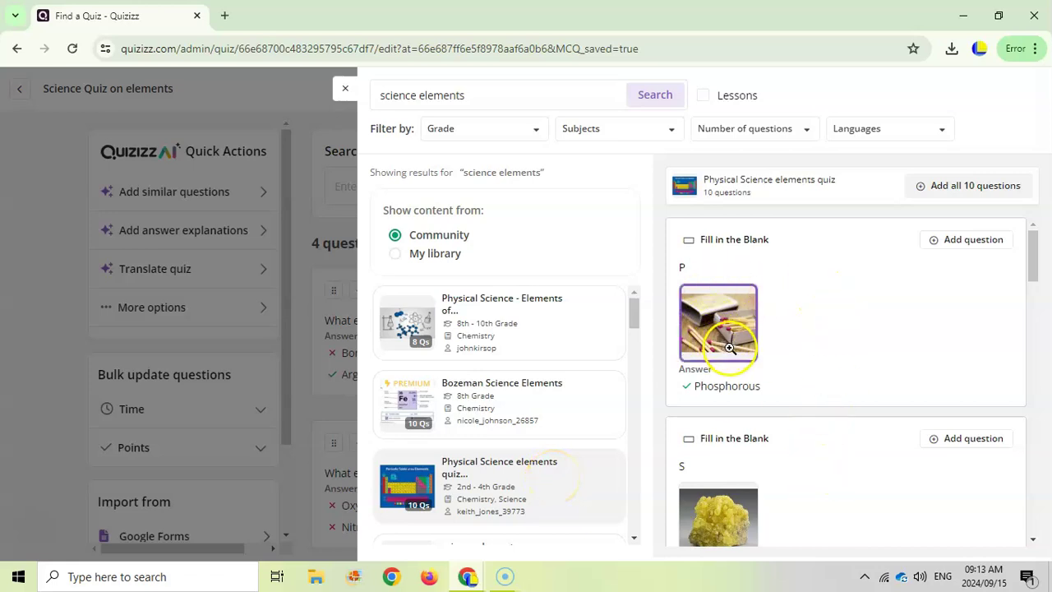
left_click(988, 244)
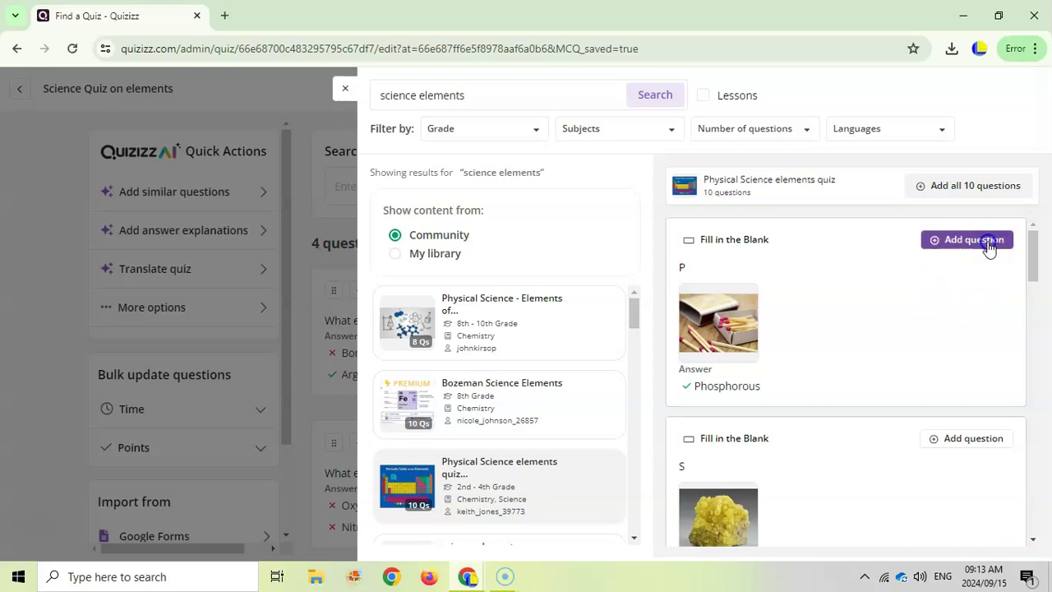
scroll(897, 355, "down", 7)
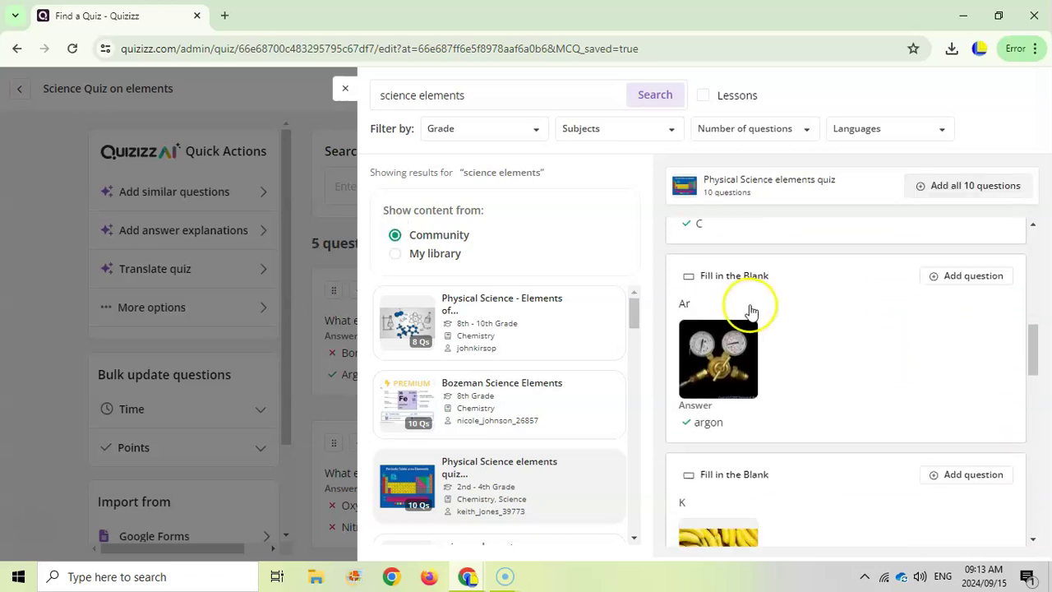
left_click(979, 277)
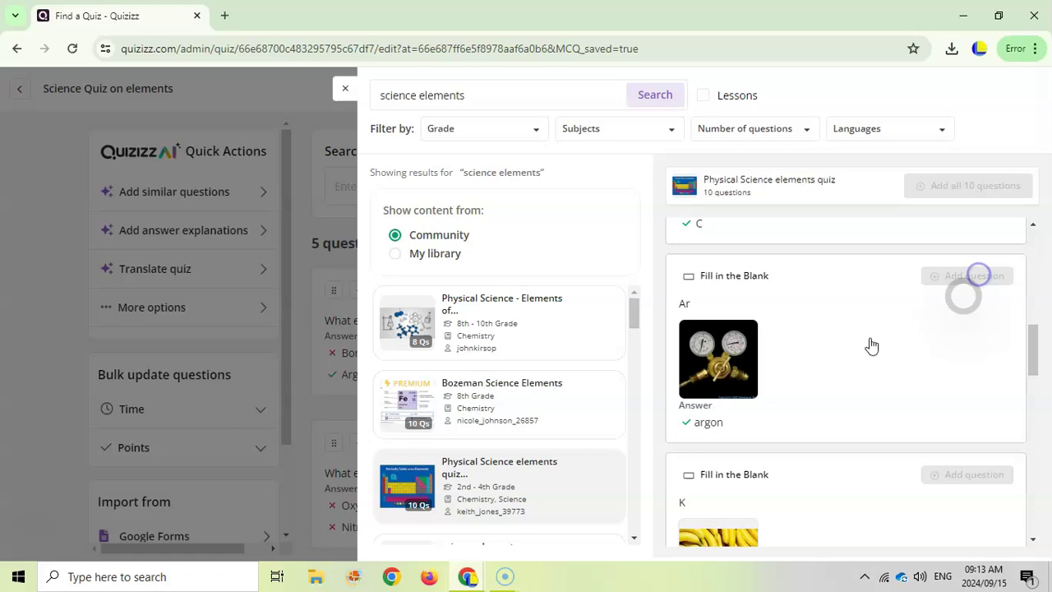
Browse the questions in "Bozeman Science Elements" and "Physical Science elements quiz #1", and return to the quiz editor
left_click(561, 401)
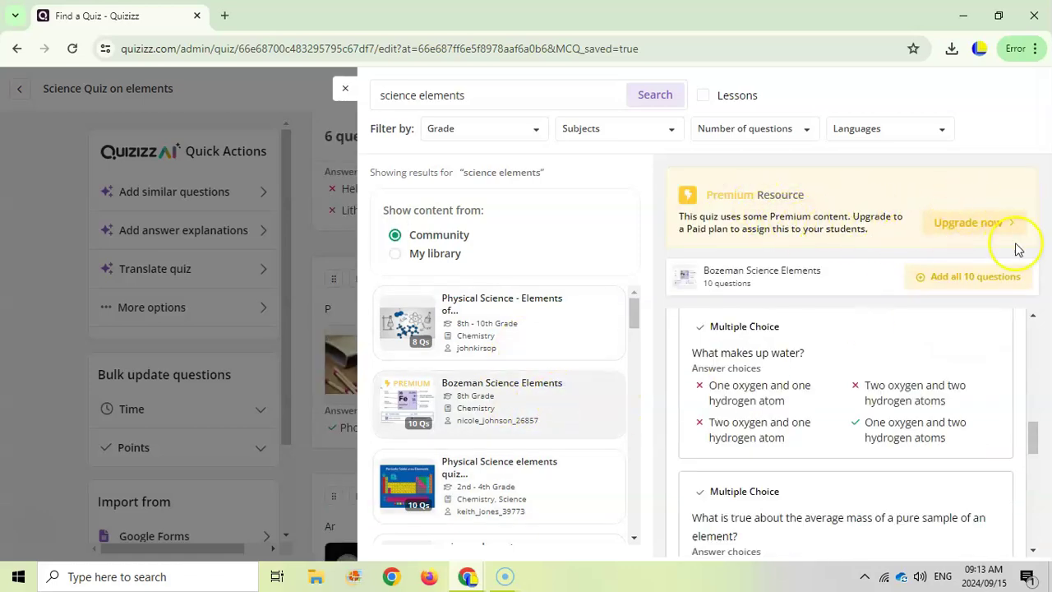
scroll(521, 460, "down", 3)
left_click(499, 472)
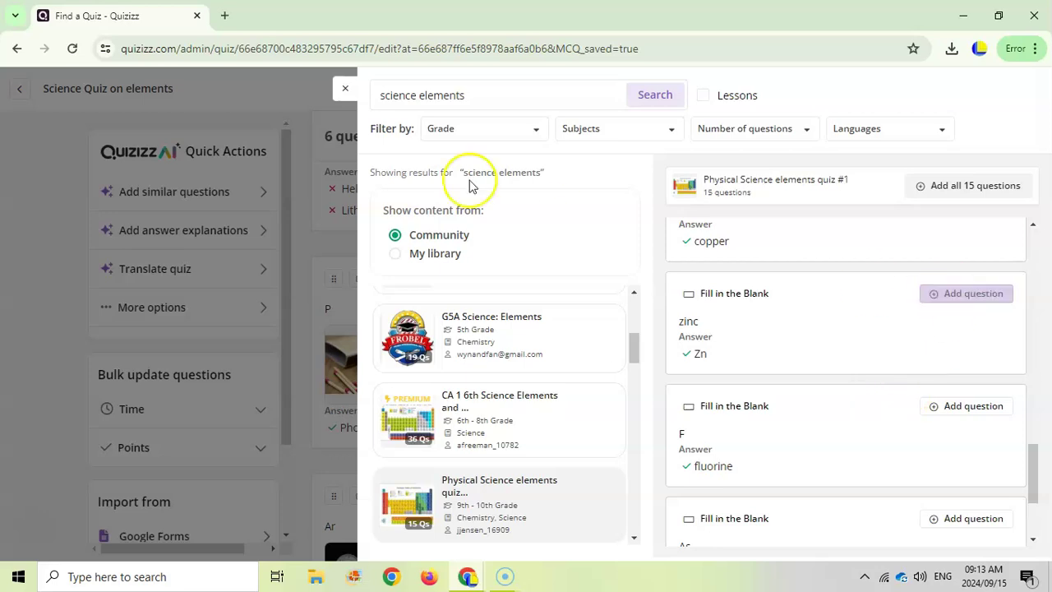
left_click(345, 88)
scroll(542, 315, "up", 10)
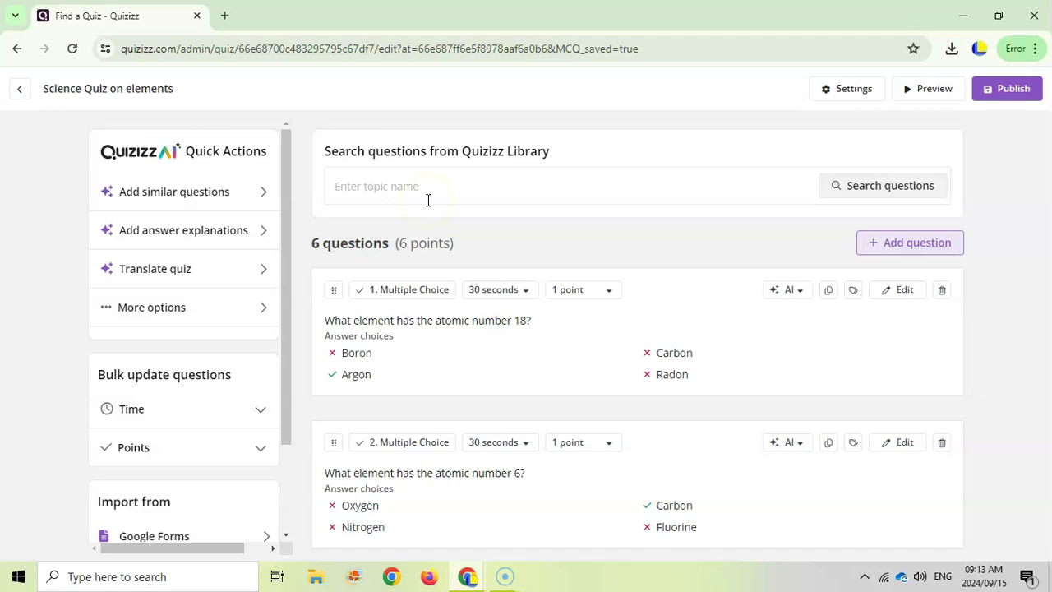
Publish the quiz and assign it as homework with the default attempts and deadline settings
left_click(1018, 95)
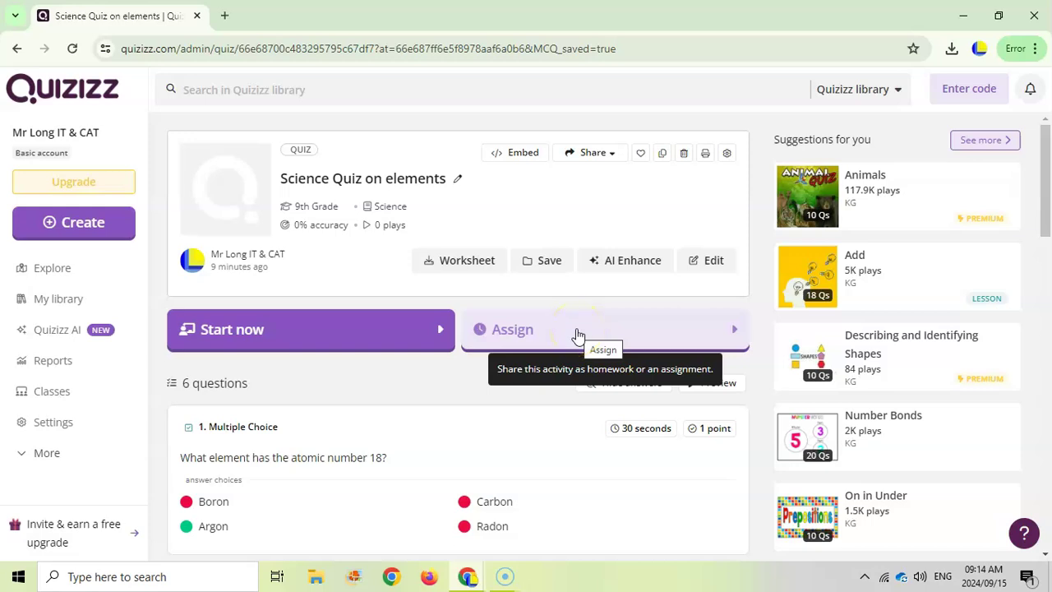
left_click(578, 333)
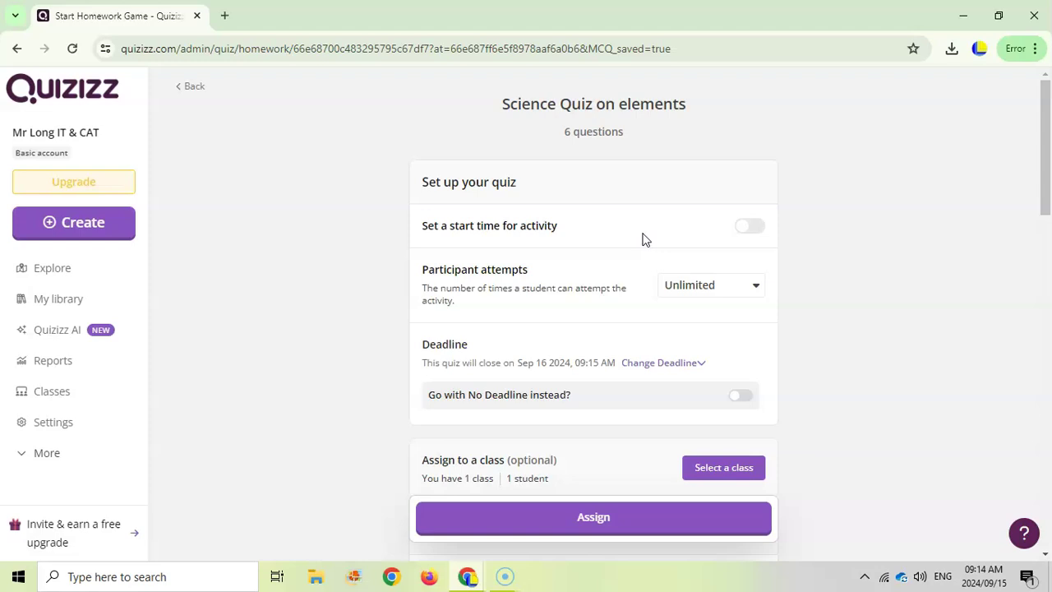
left_click(611, 526)
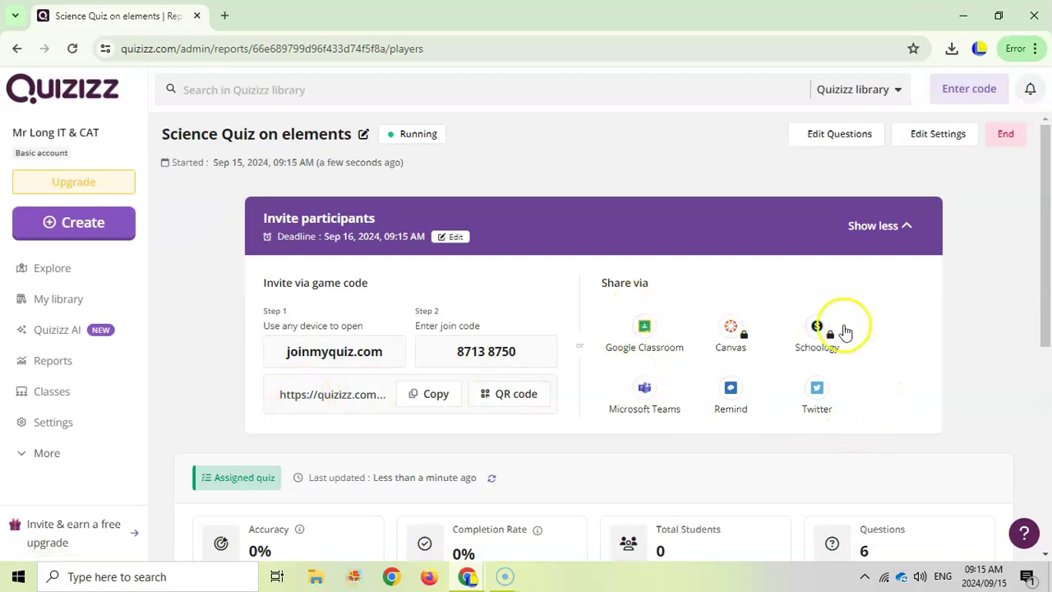
Look over the assigned quiz's report page and copy its join code
scroll(576, 354, "down", 2)
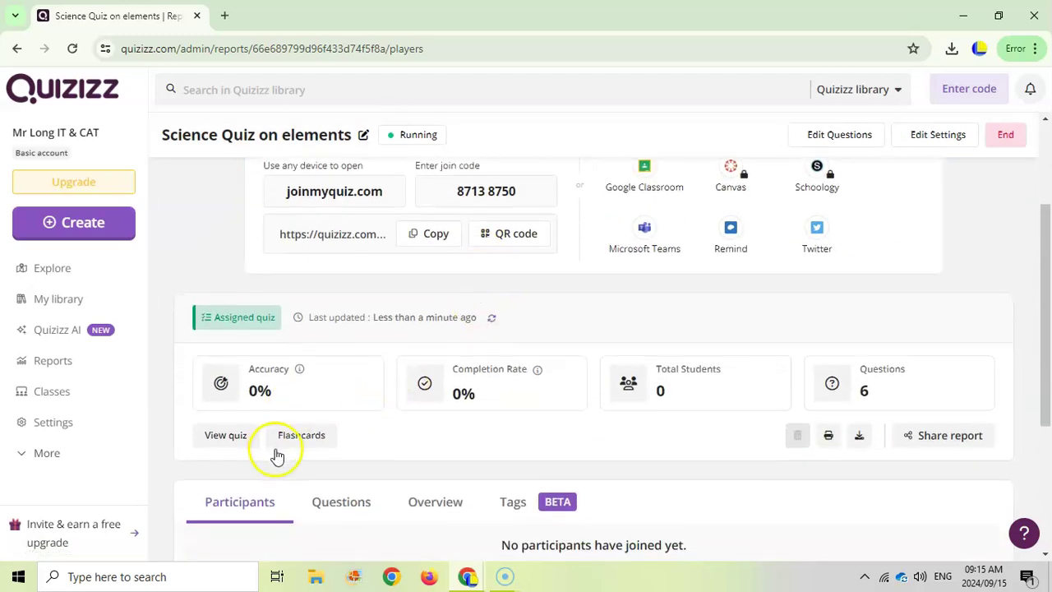
scroll(284, 451, "down", 2)
scroll(411, 429, "up", 4)
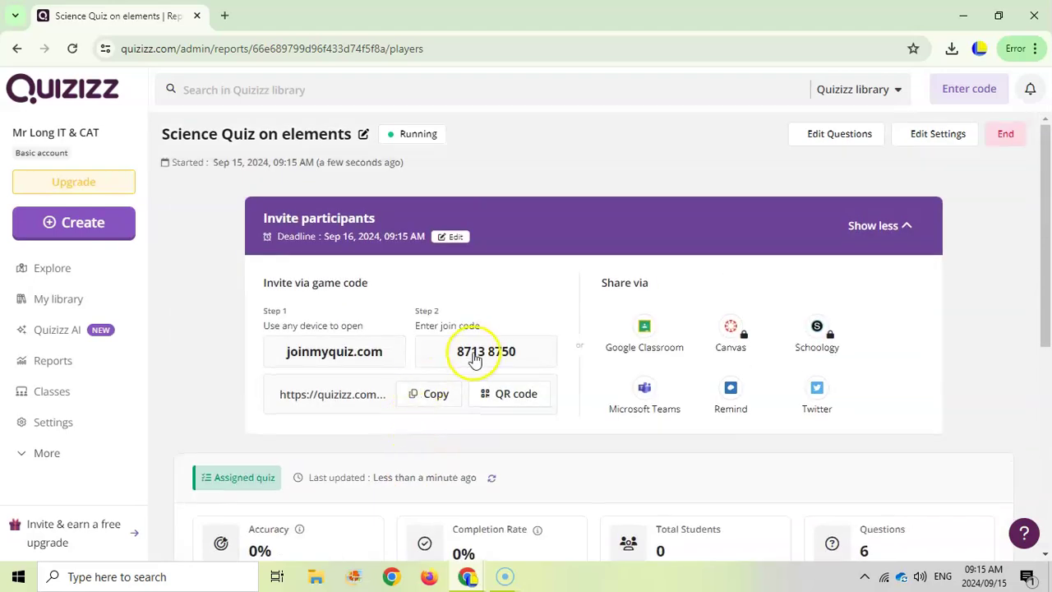
left_click(460, 354)
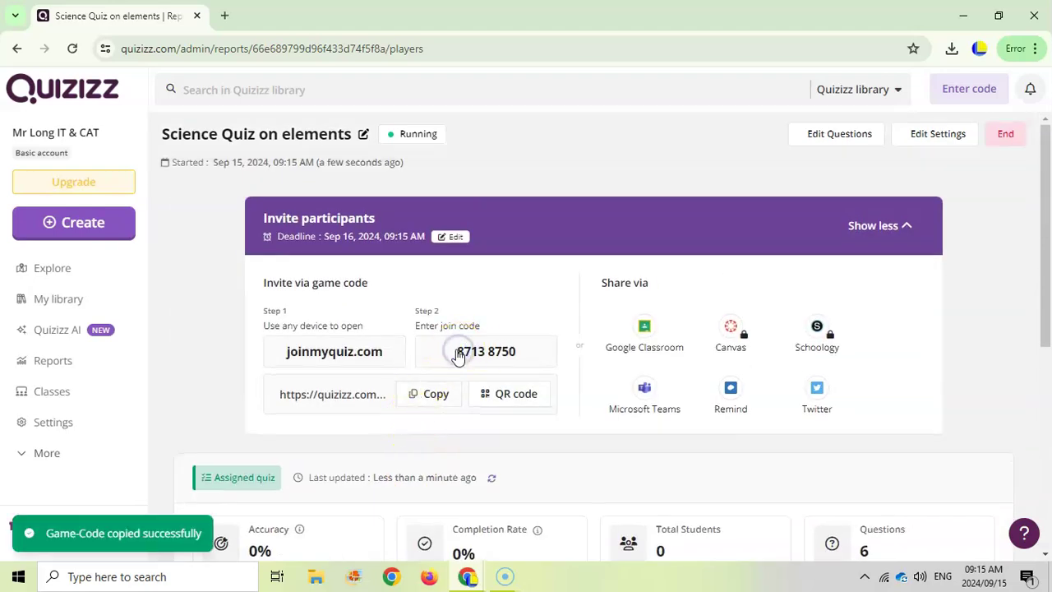
Join the quiz in the incognito window with the copied join code, enter the participant's name and start the game
key("alt+Tab")
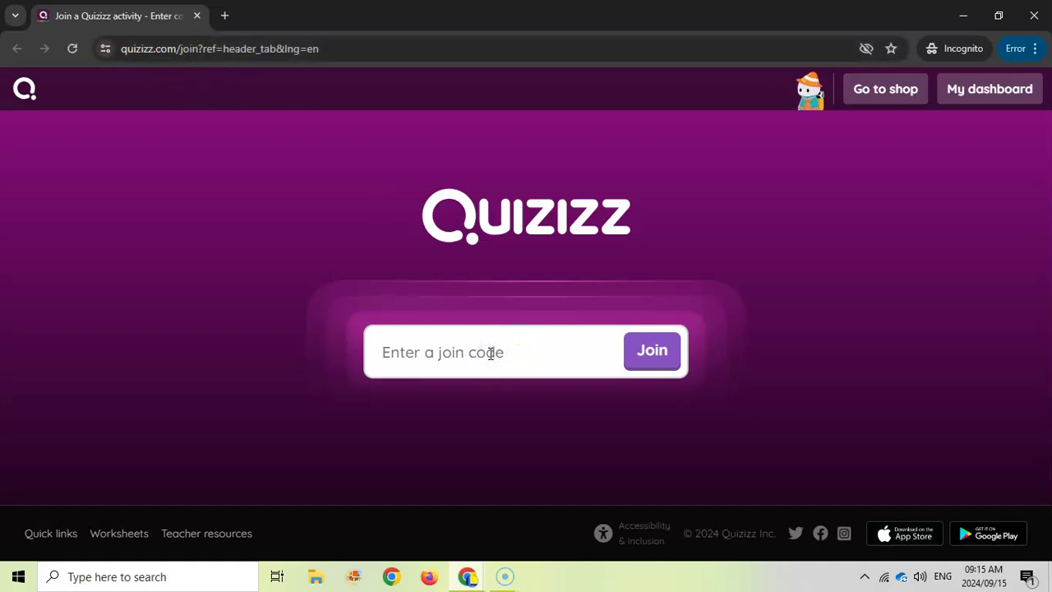
left_click(653, 359)
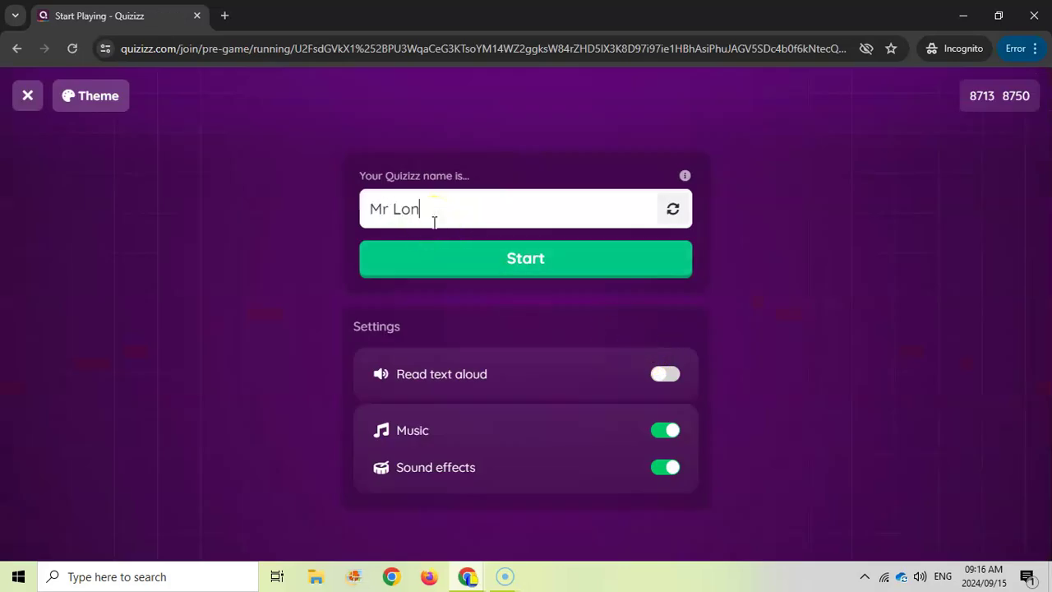
left_click(573, 274)
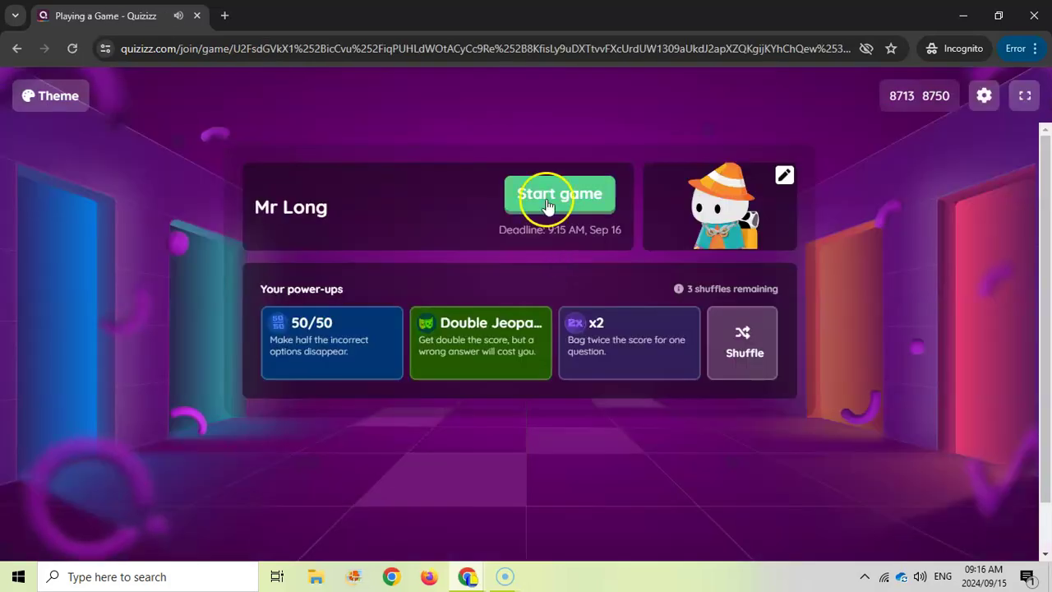
left_click(548, 200)
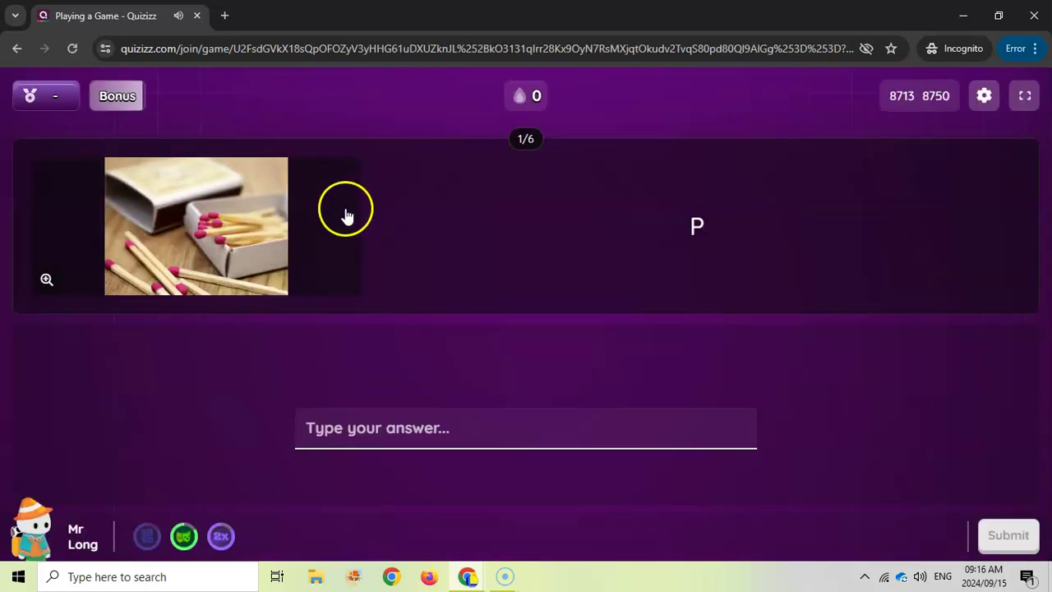
Answer the first three quiz questions with Carbon, Iron and Hydrogen
left_click(367, 426)
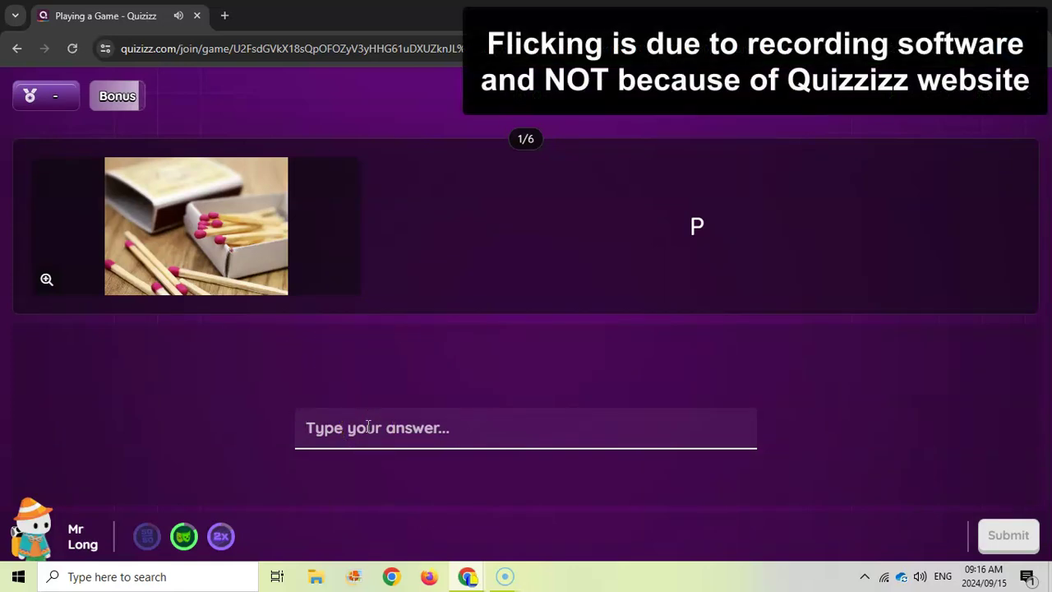
type("Carbon")
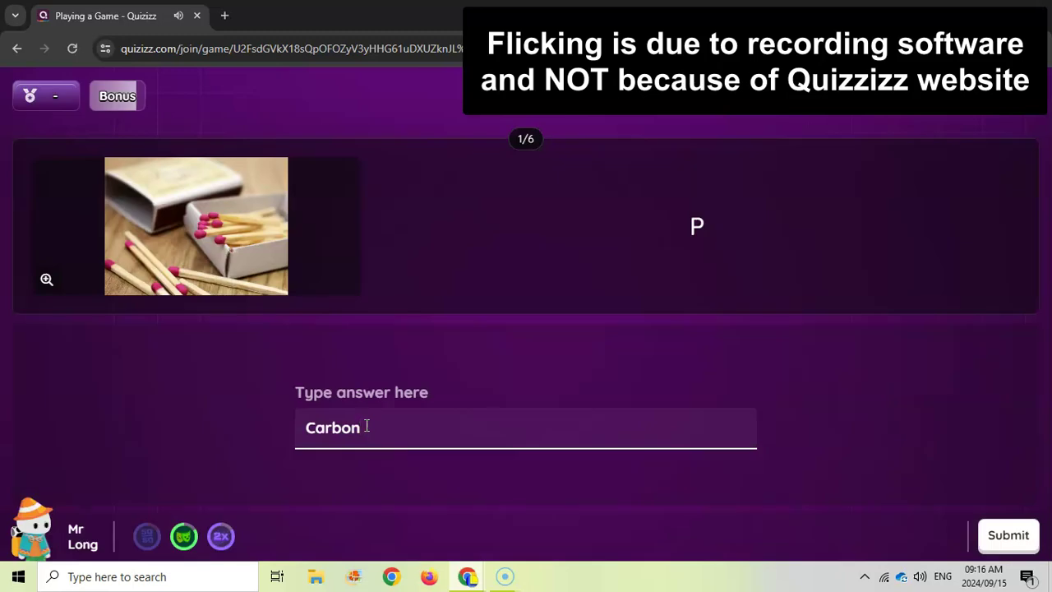
key("Return")
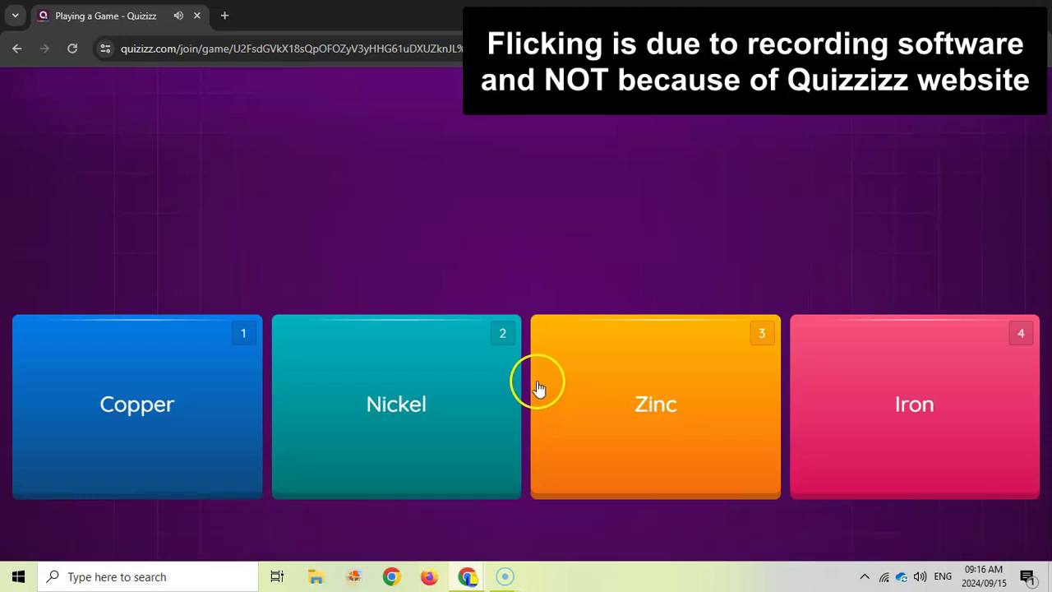
left_click(885, 398)
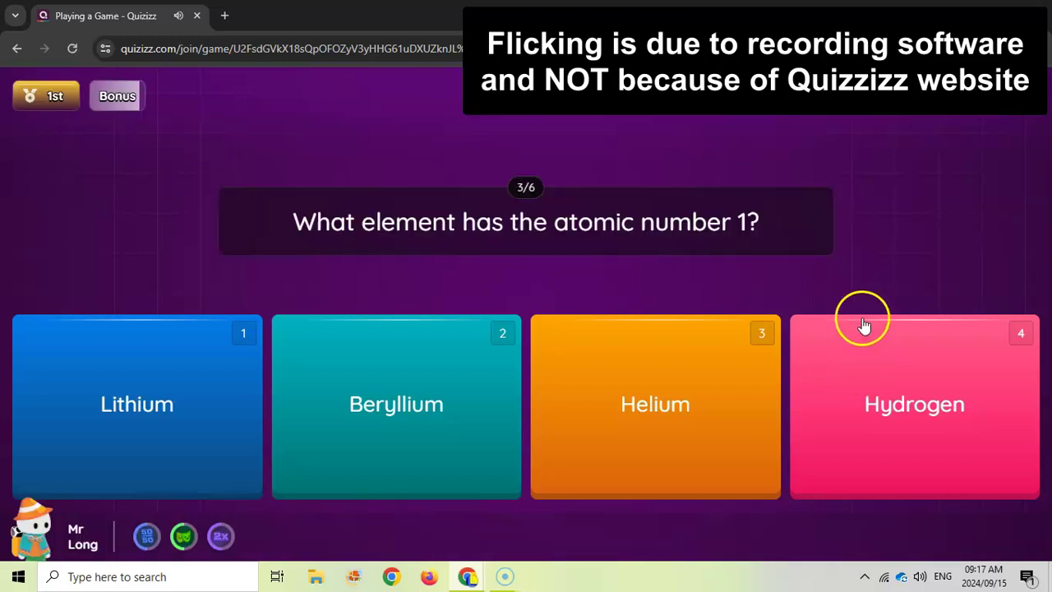
left_click(902, 408)
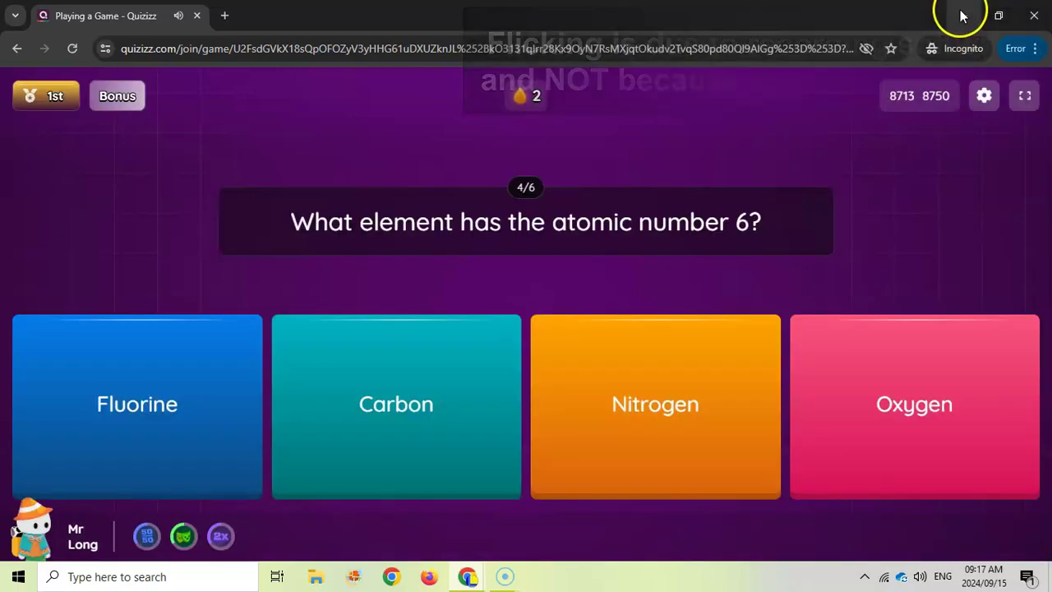
Switch back to the teacher's browser window and refresh the report to check the participant's results
left_click(961, 16)
scroll(474, 300, "down", 2)
scroll(473, 299, "down", 3)
left_click(74, 49)
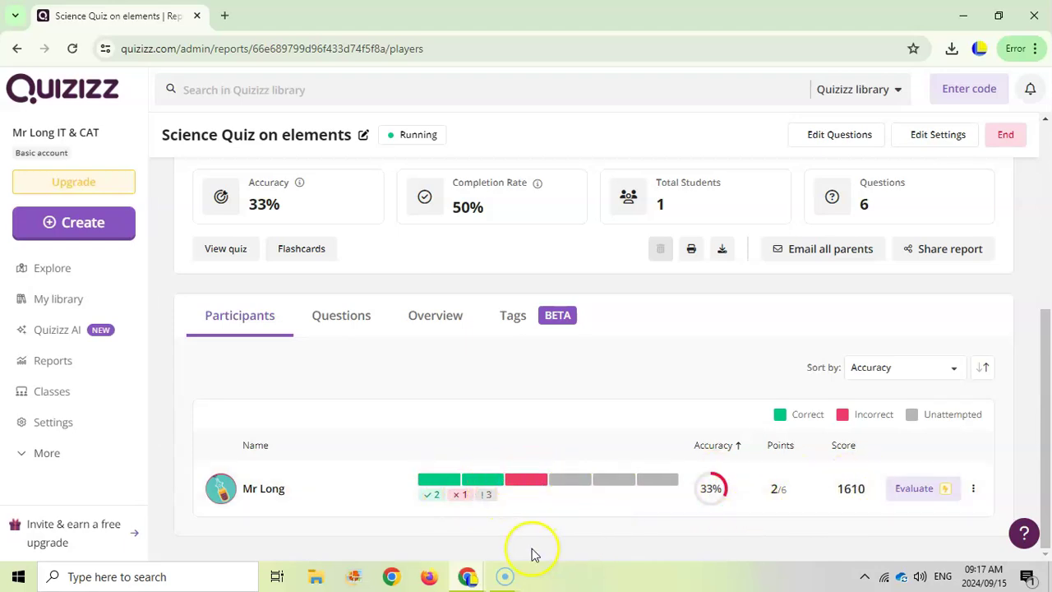
End the running "Science Quiz on elements" assignment from its report page
scroll(931, 162, "up", 5)
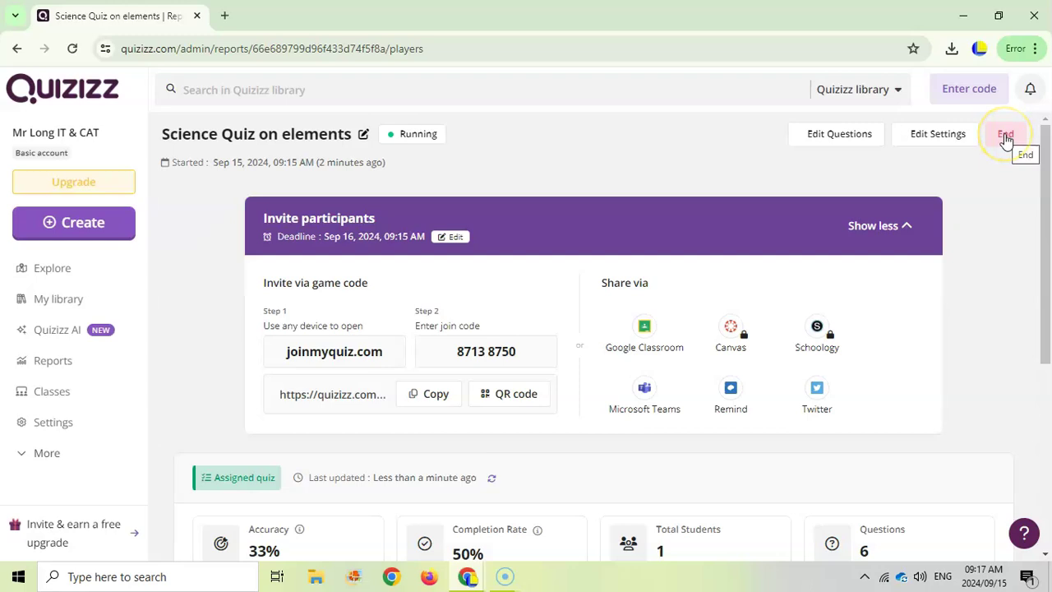
left_click(1004, 136)
left_click(677, 345)
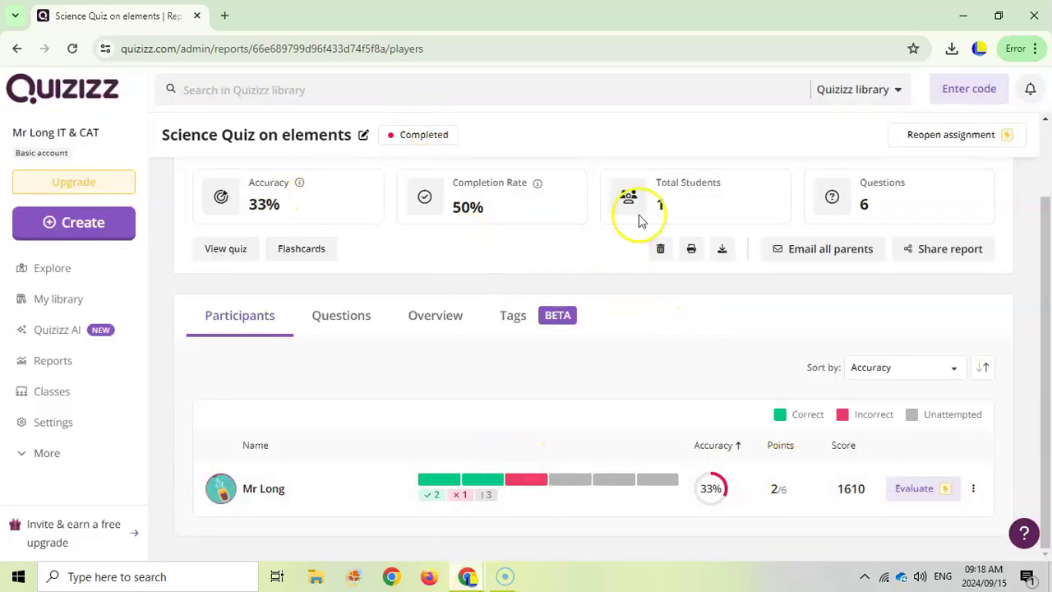
Open the quiz from its report and examine the game modes available for starting it live
scroll(403, 336, "up", 2)
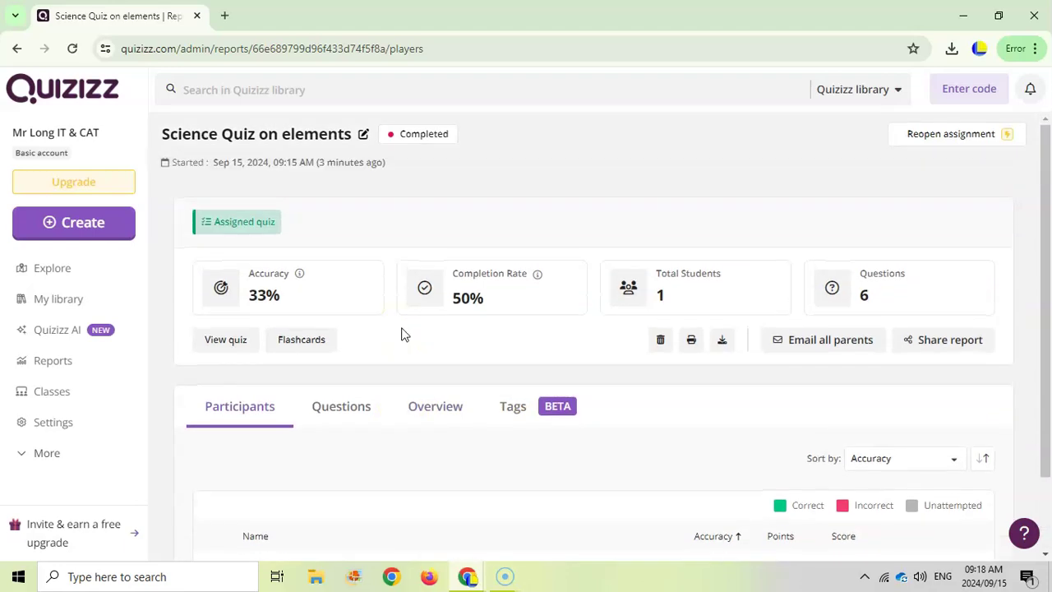
left_click(225, 340)
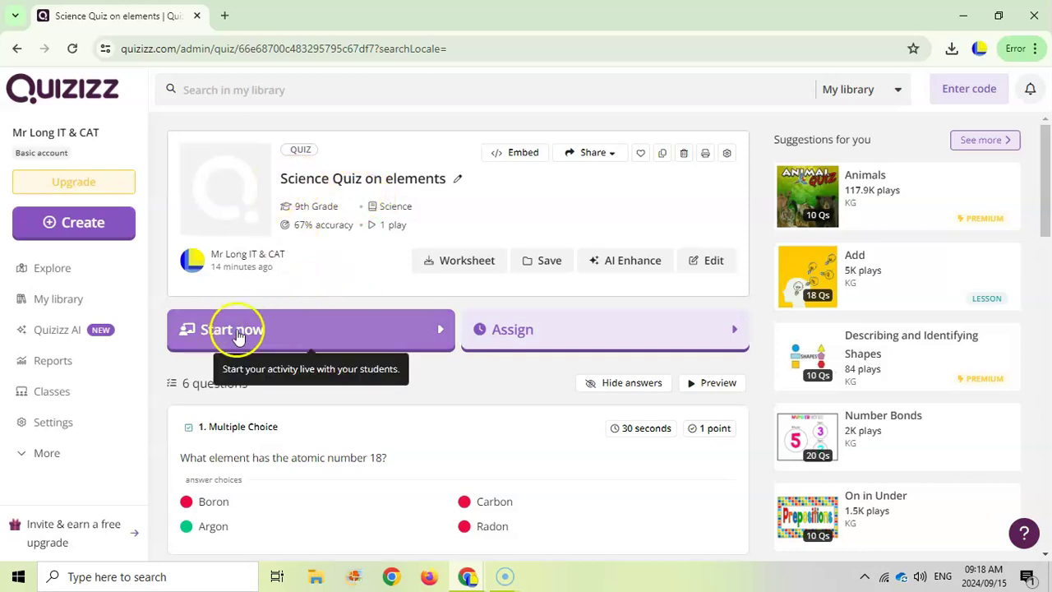
left_click(237, 337)
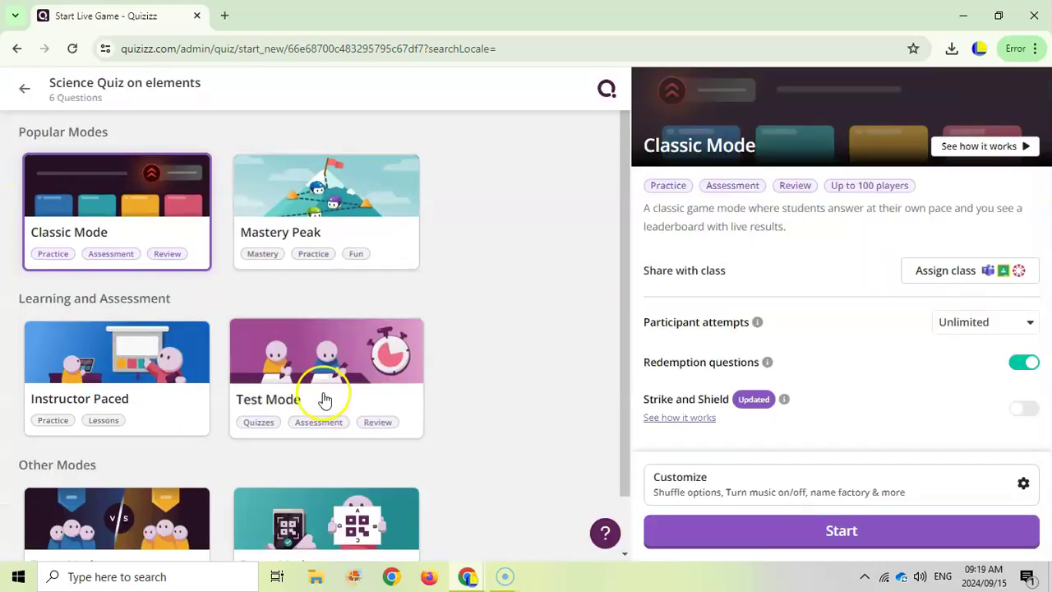
scroll(246, 400, "down", 1)
scroll(222, 345, "up", 1)
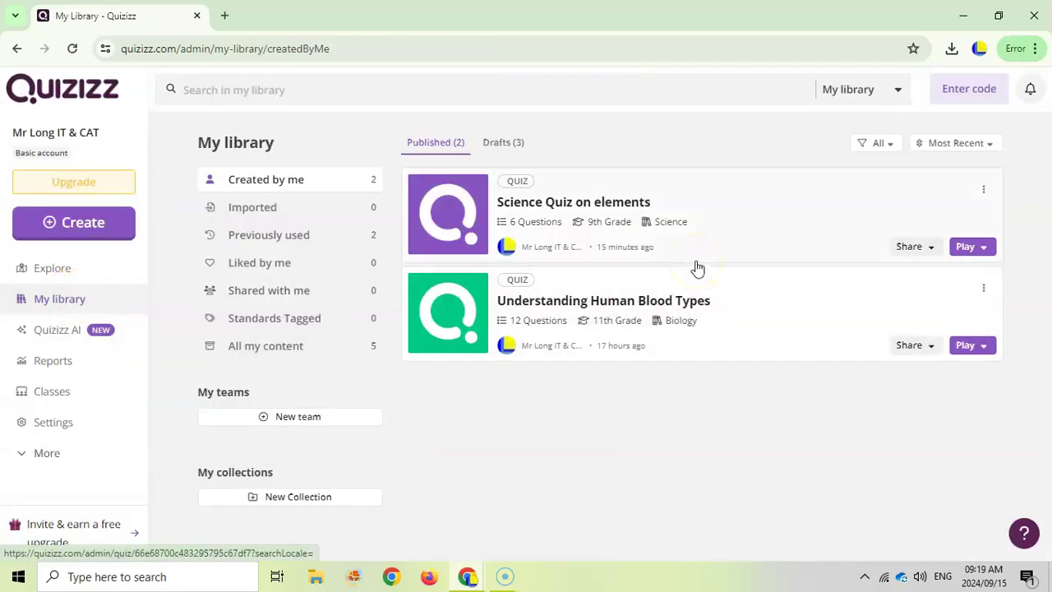
Examine the slide and question types available for a new presentation, and return to the library
left_click(87, 226)
left_click(512, 222)
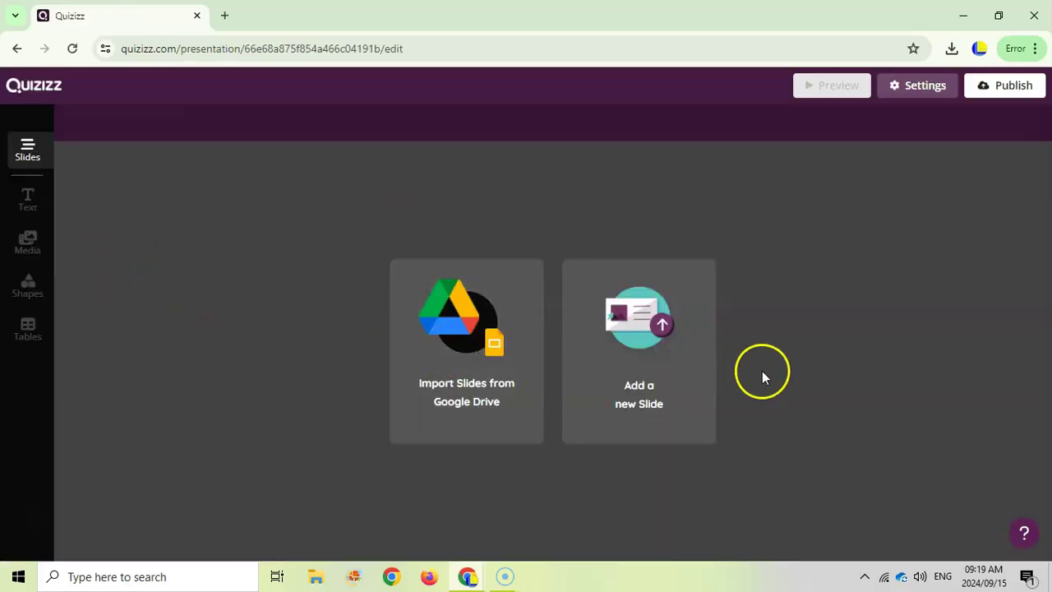
left_click(658, 347)
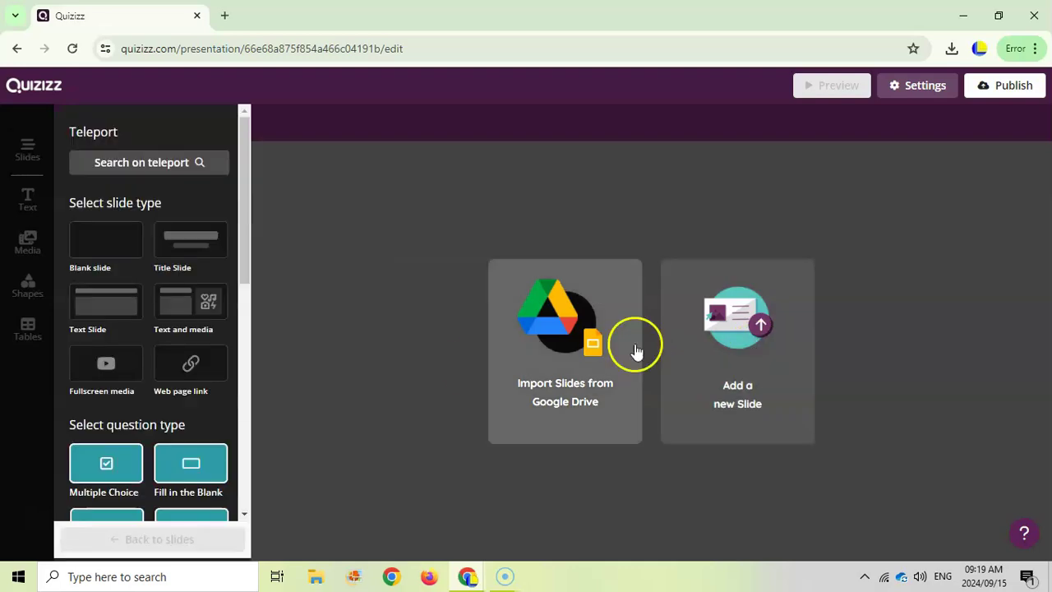
scroll(187, 362, "down", 4)
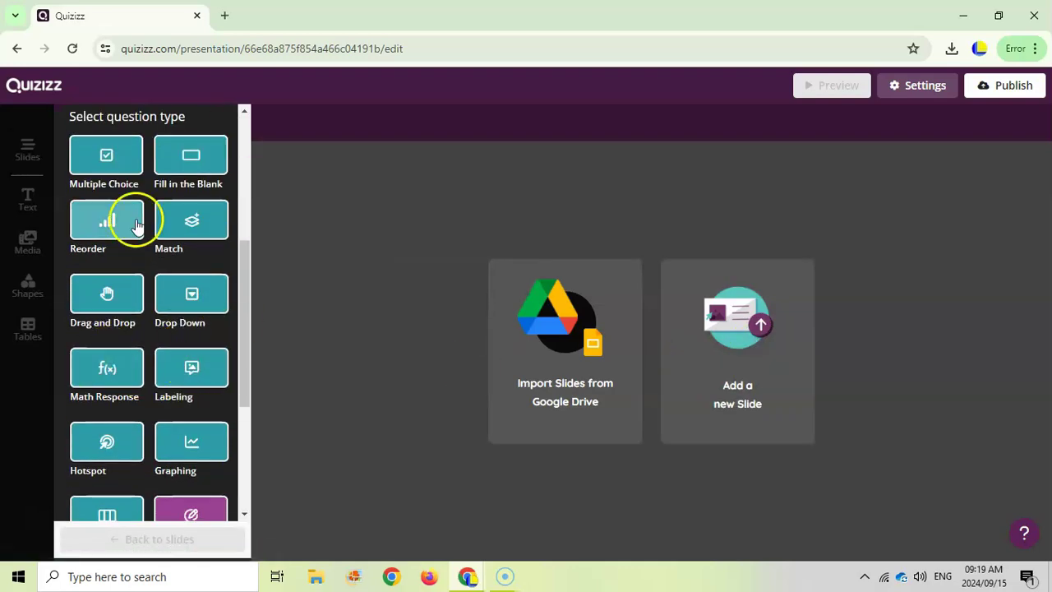
scroll(115, 213, "up", 1)
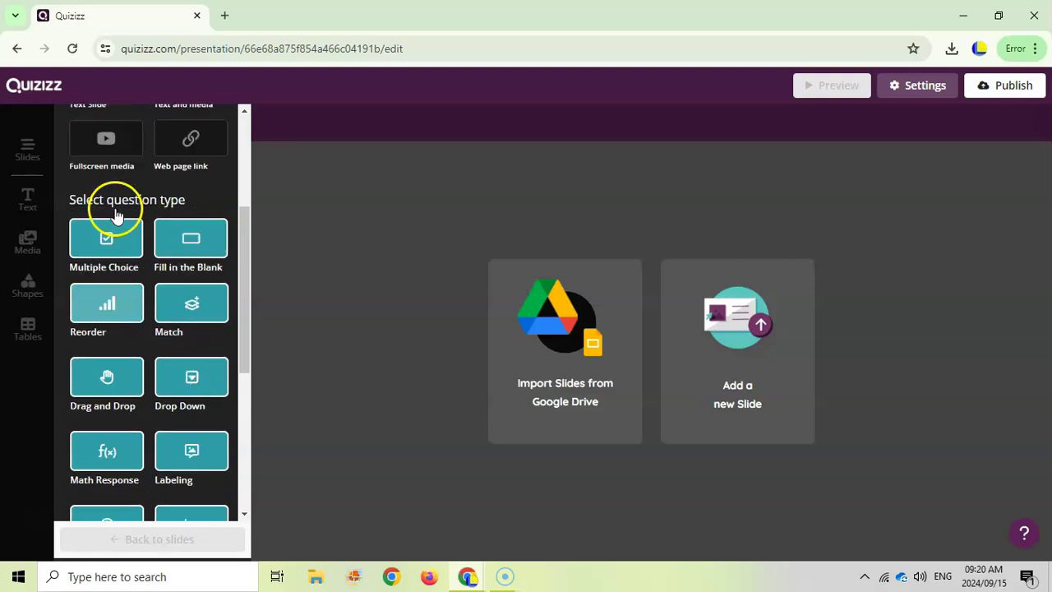
scroll(115, 214, "up", 3)
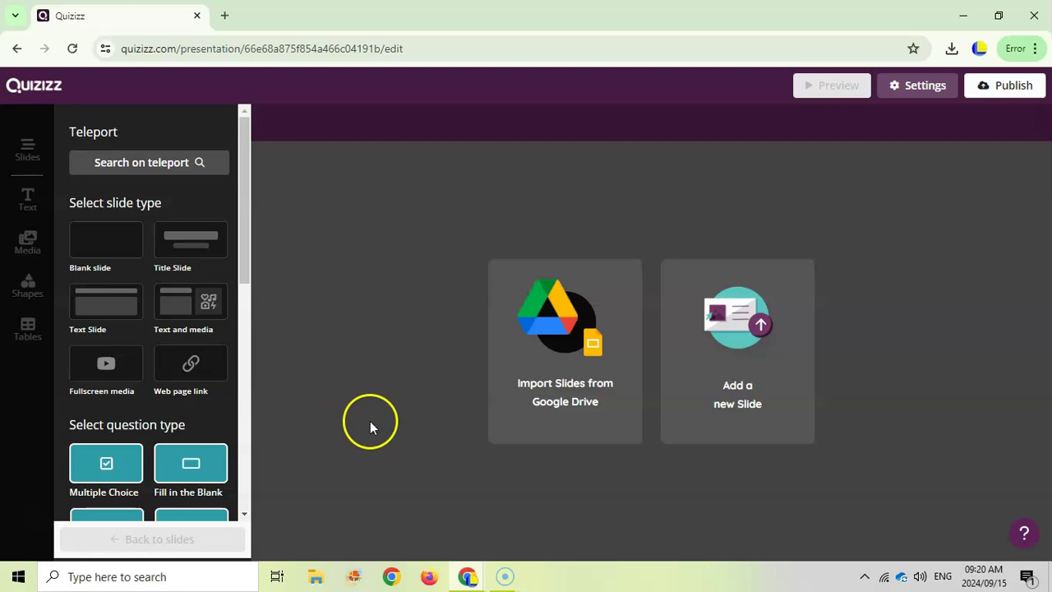
left_click(17, 50)
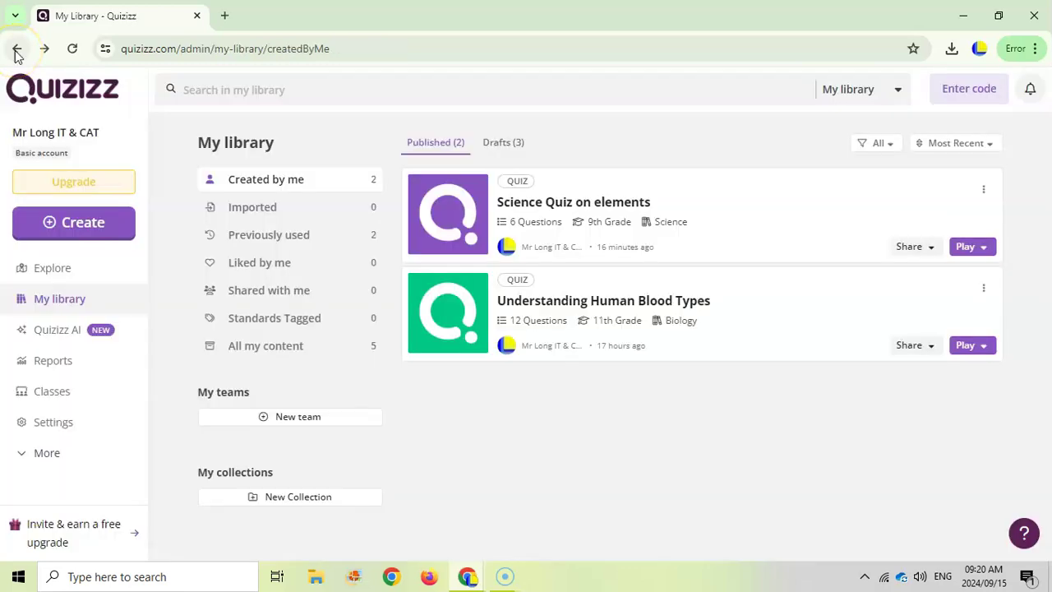